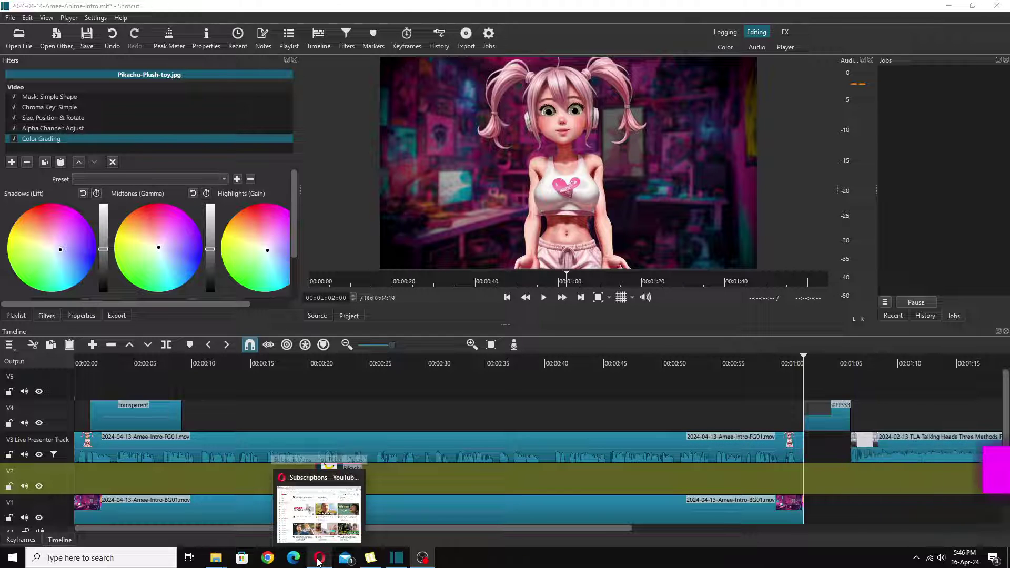
Step: Write the script 'Would you like to learn how to create a…' in ElevenLabs and generate speech
click(318, 562)
text(Would you like to create a talking head avatar animation like this?)
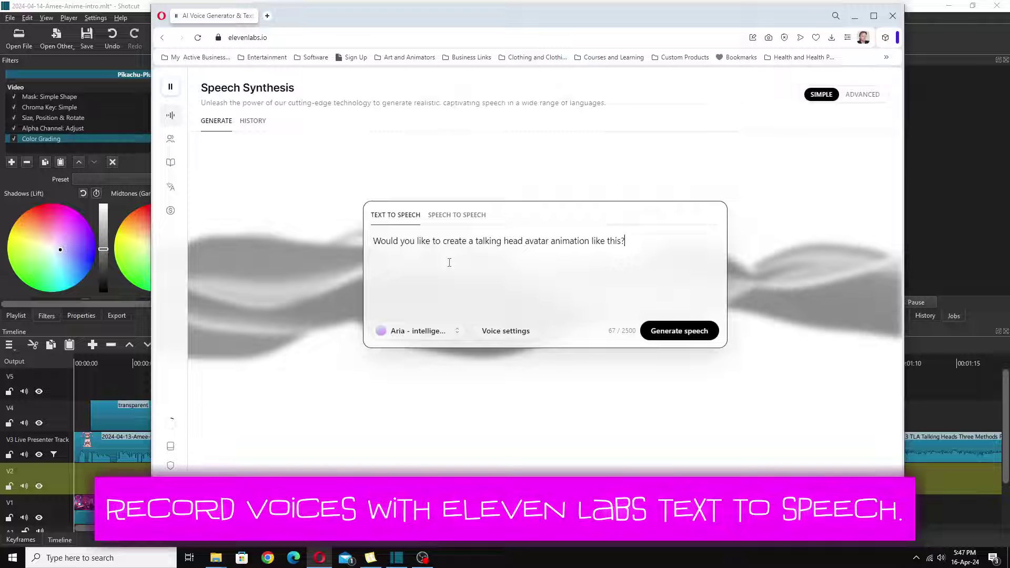
key(Return)
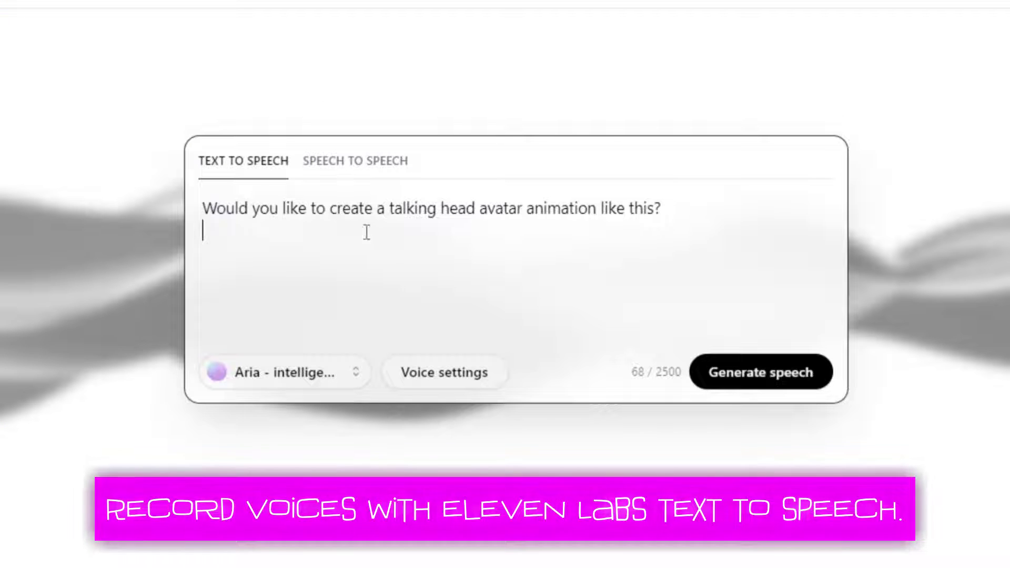
click(327, 210)
text(learn how to)
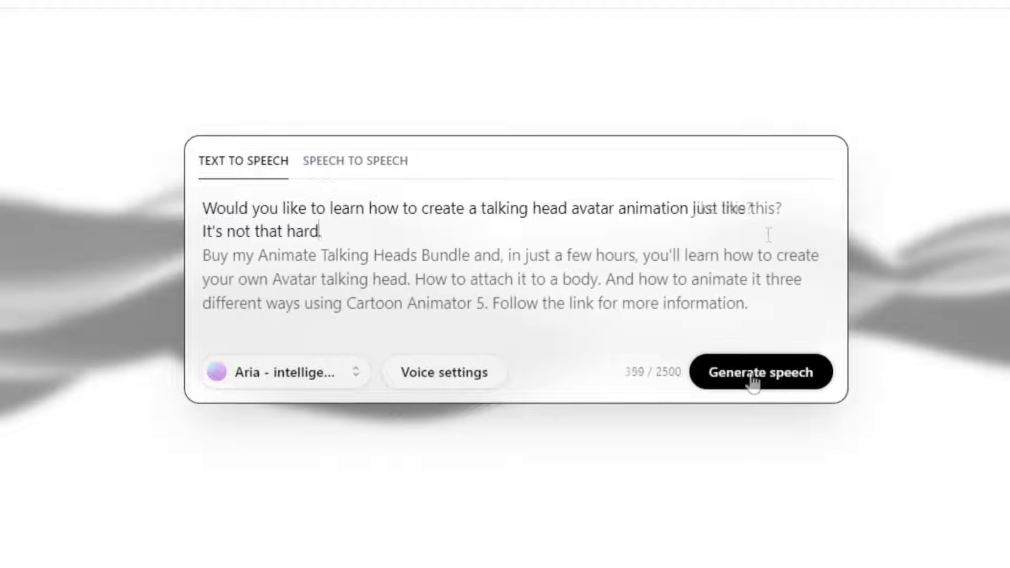
click(751, 378)
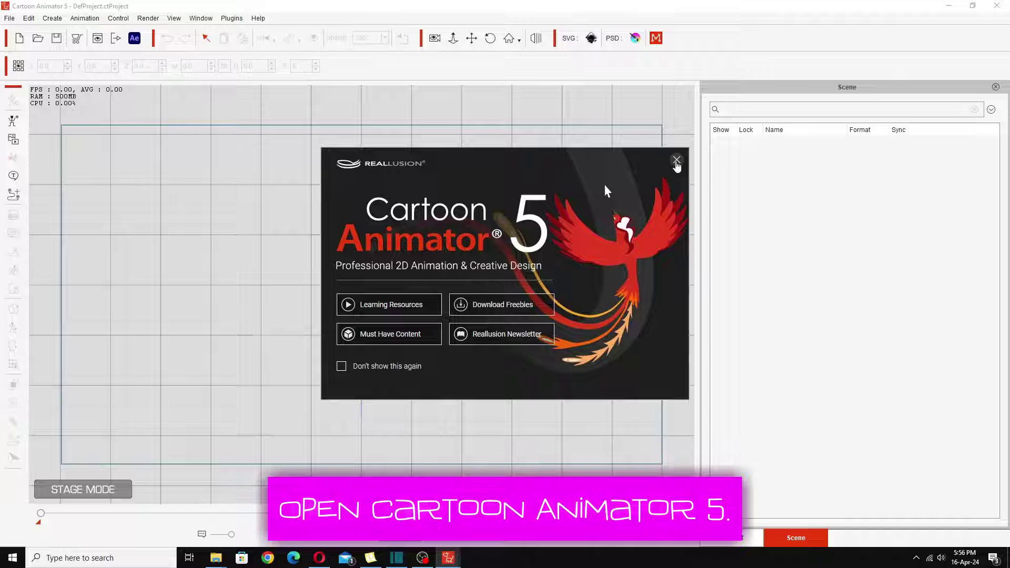
Step: Open the Amee Anime Intro project, remove all scene animation from the stage, and play to confirm
click(677, 161)
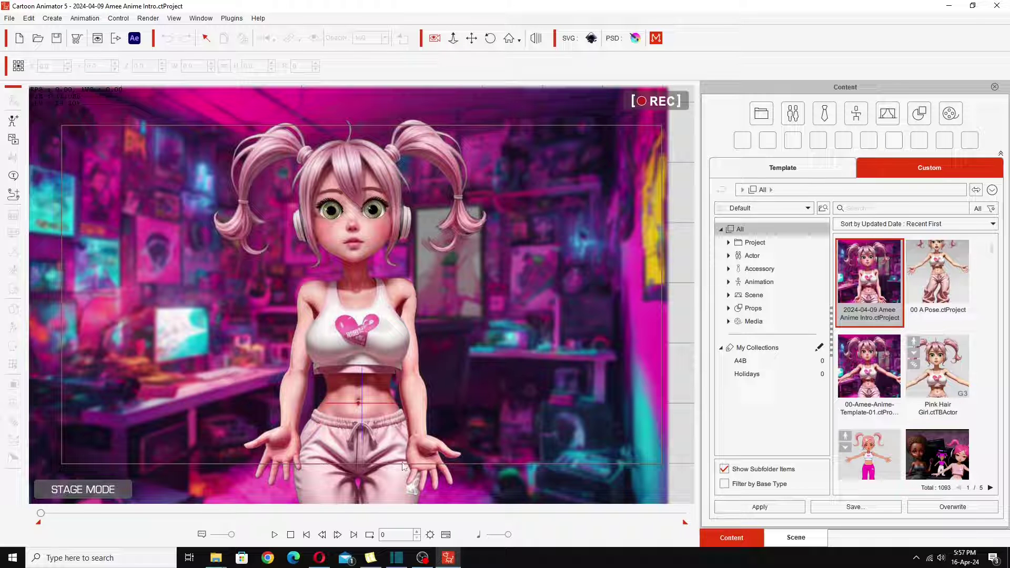
click(274, 535)
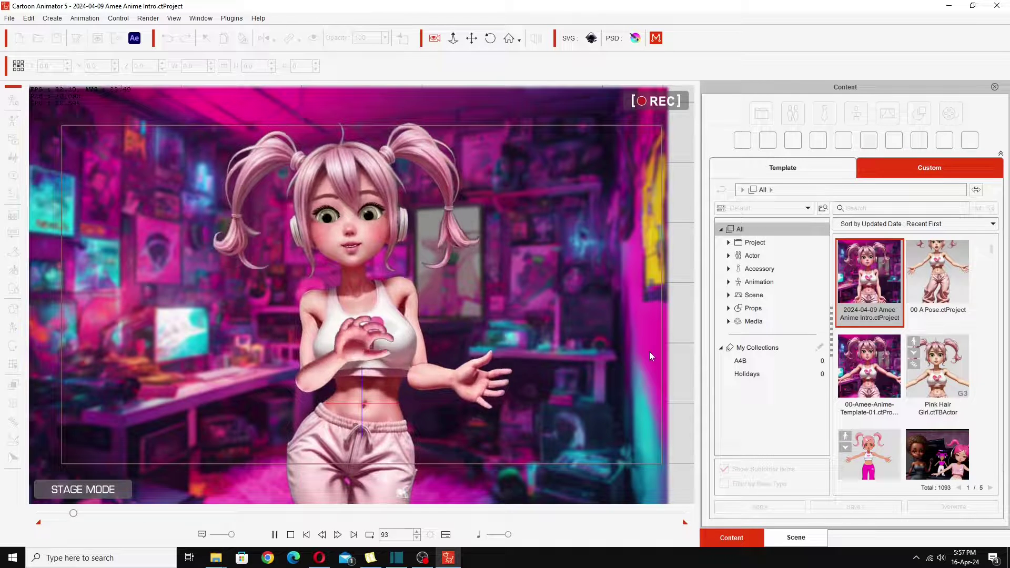
right_click(362, 267)
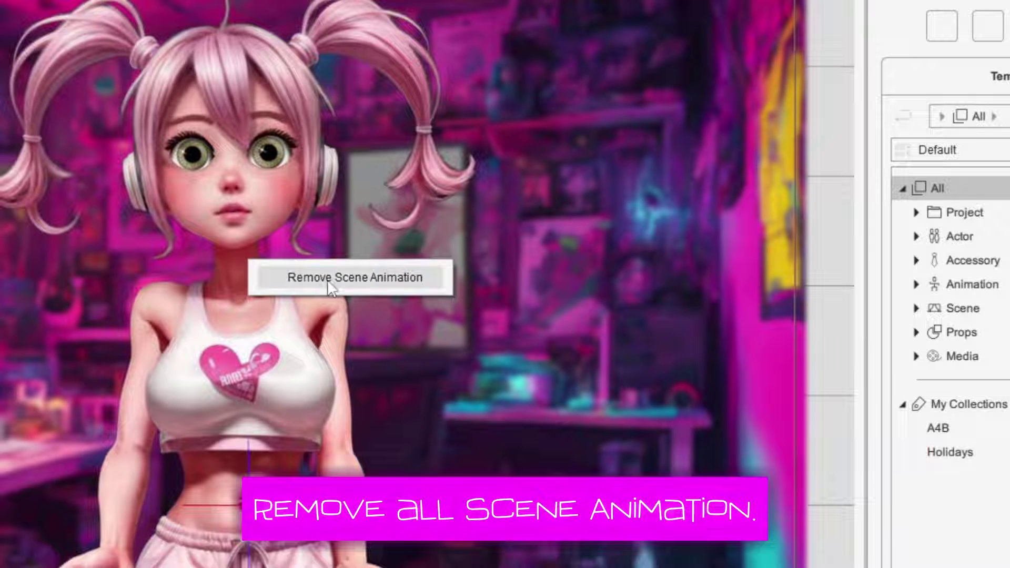
click(327, 279)
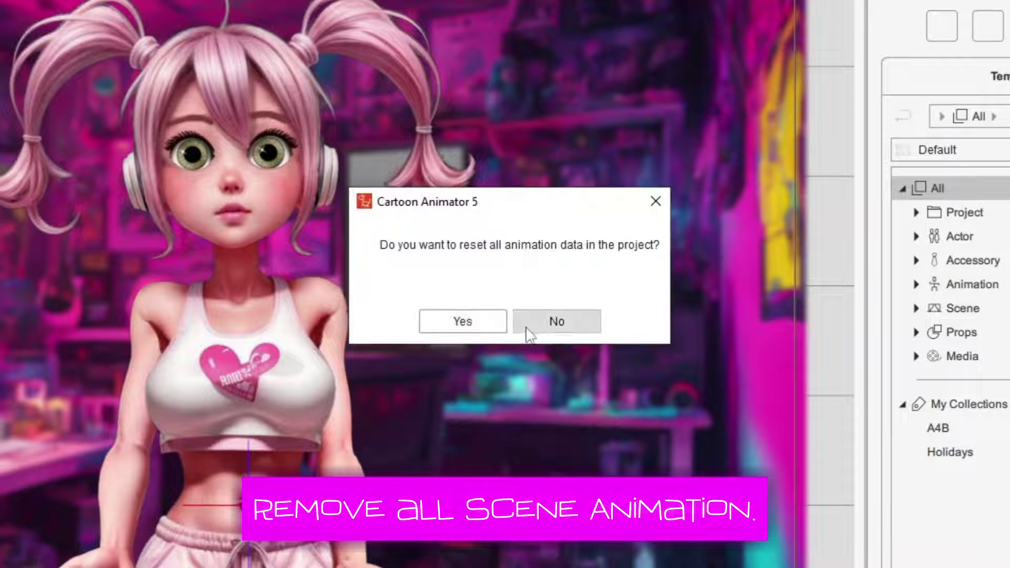
click(475, 324)
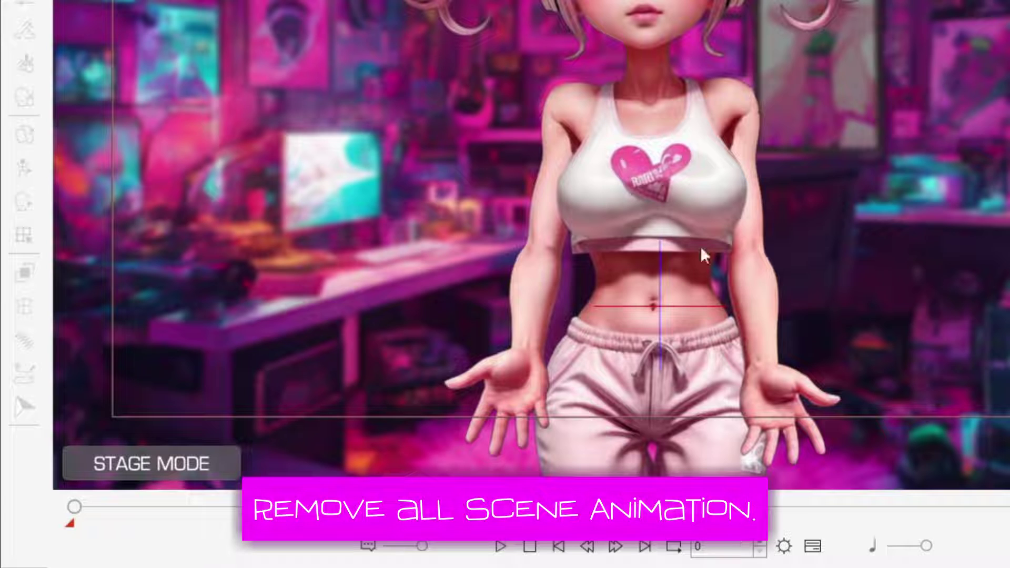
click(502, 549)
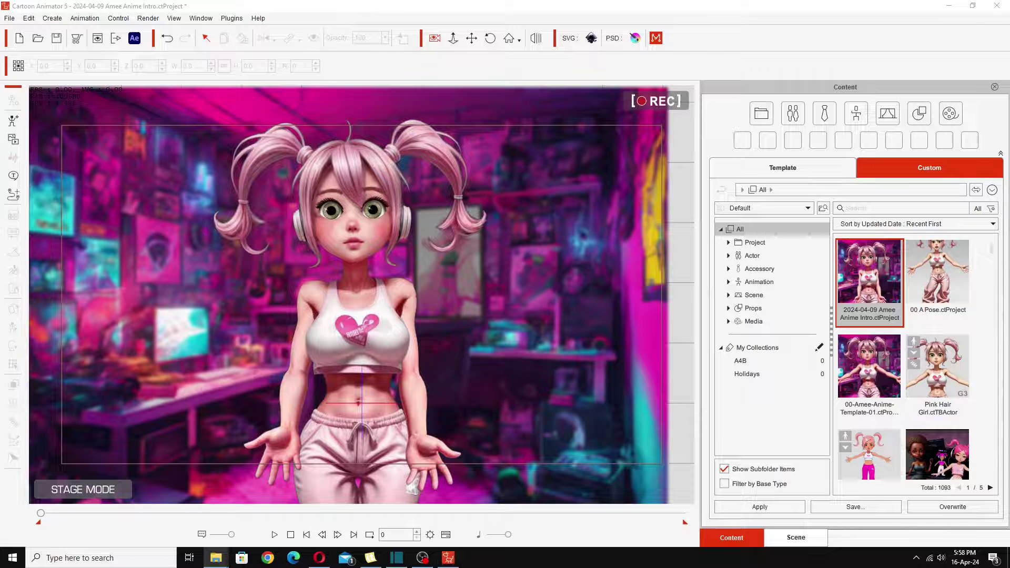
Step: Drag Amee-Ad-complete.mp3 from the CTA5 Video Files folder onto the girl to import the voice
drag(0, 158, 78, 76)
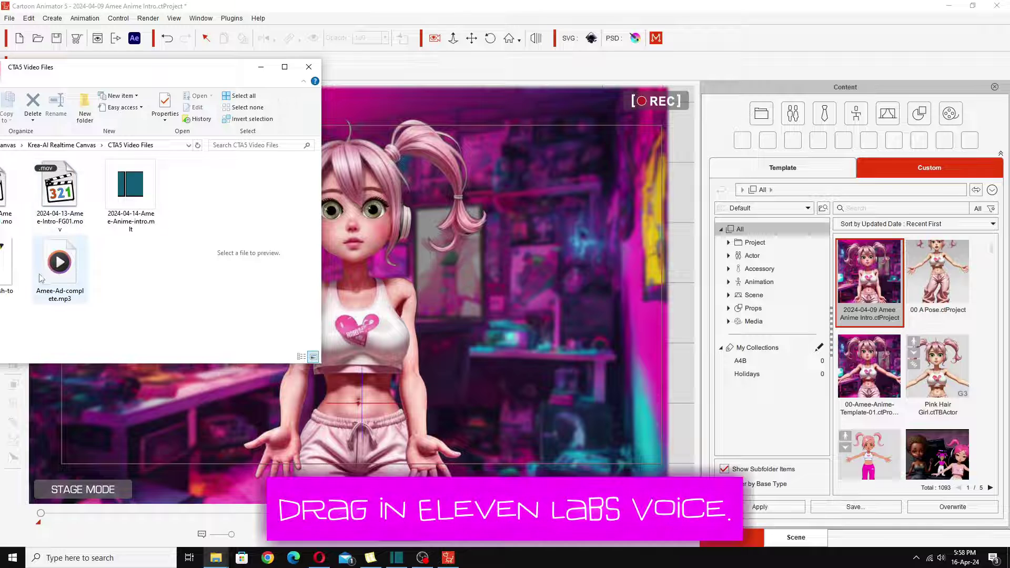
drag(59, 269, 364, 245)
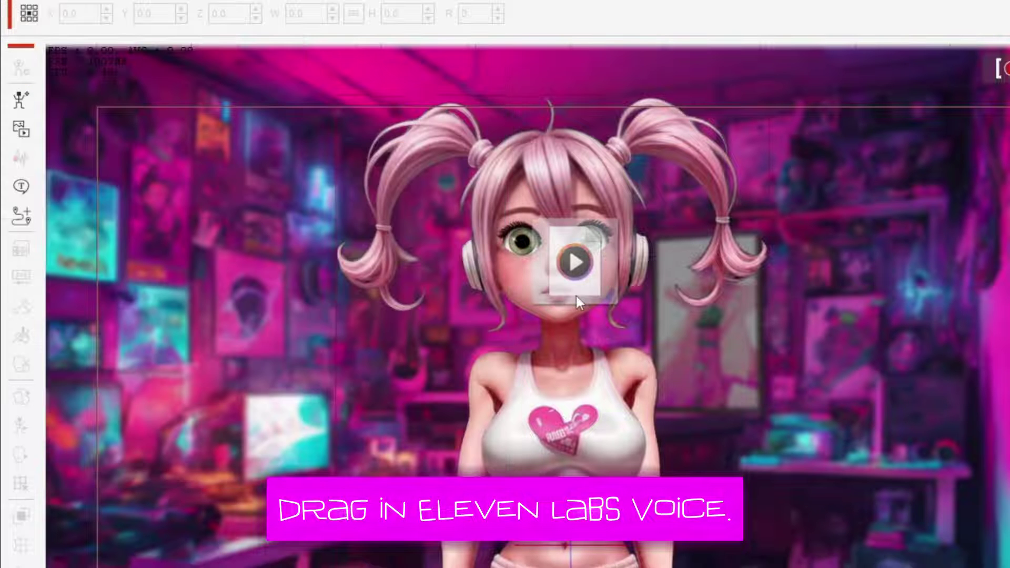
drag(576, 296, 563, 297)
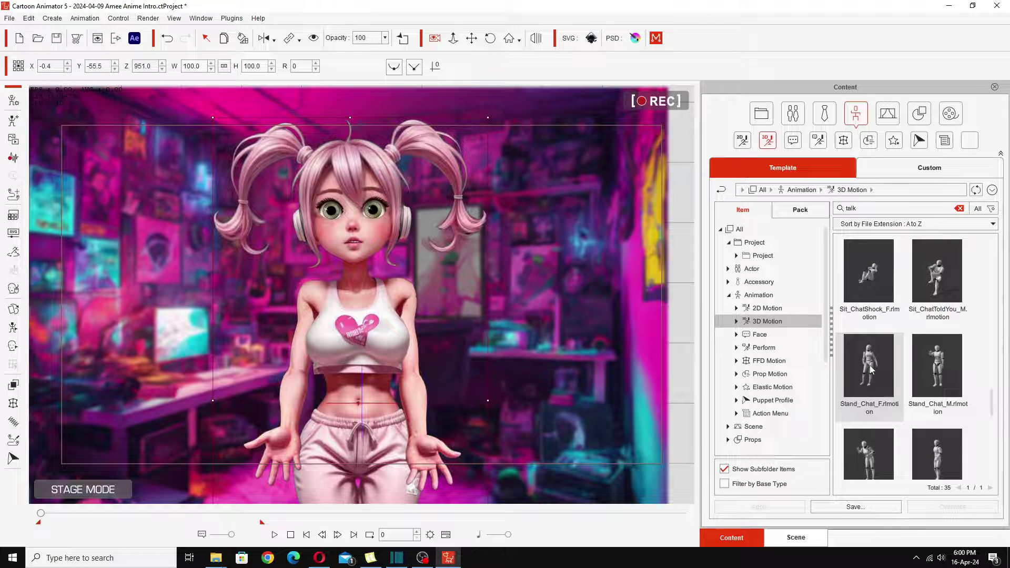
Step: Preview the Stand_Chat_F talk motion on the girl and apply it to the timeline
click(870, 365)
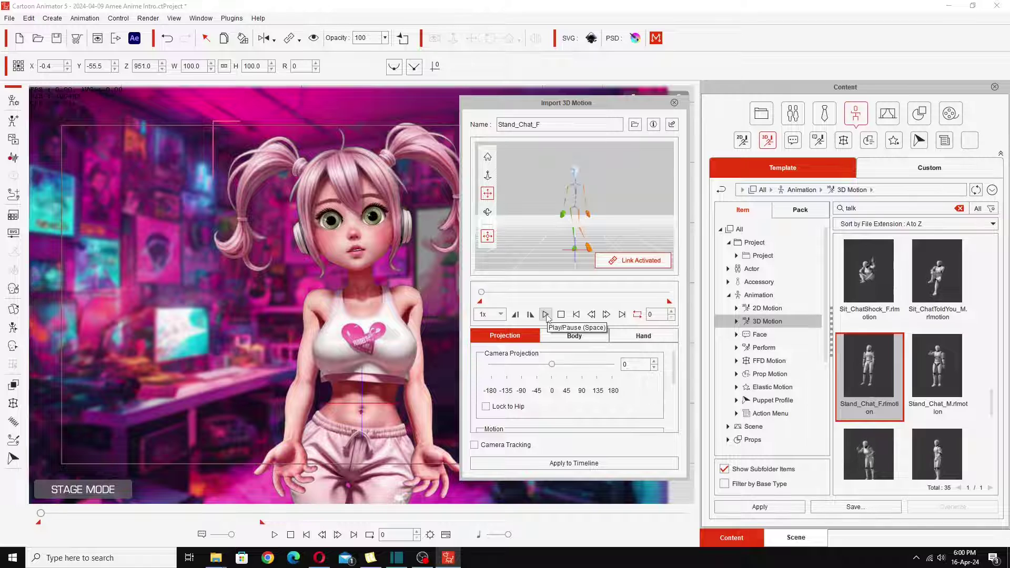
click(547, 315)
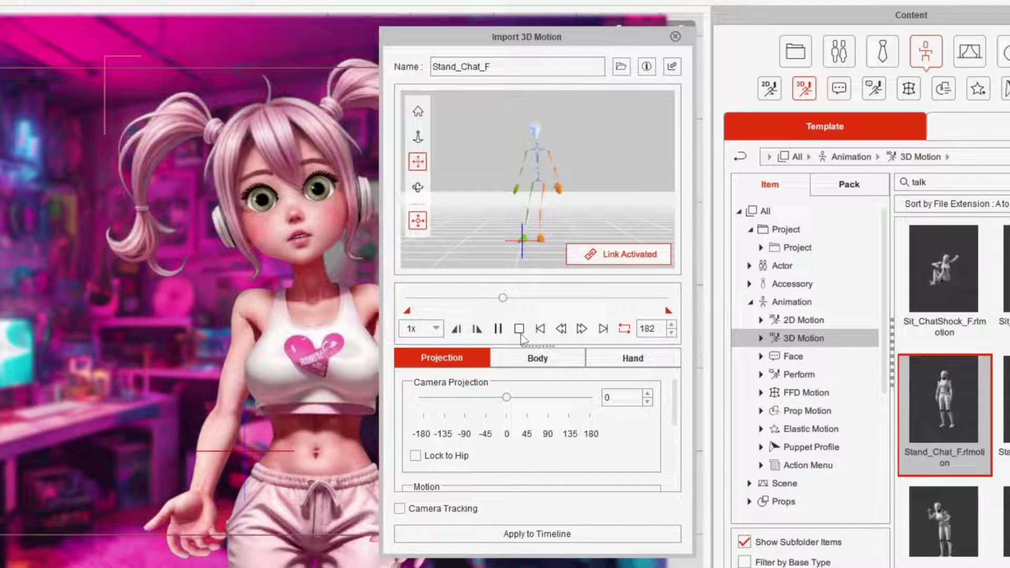
click(520, 330)
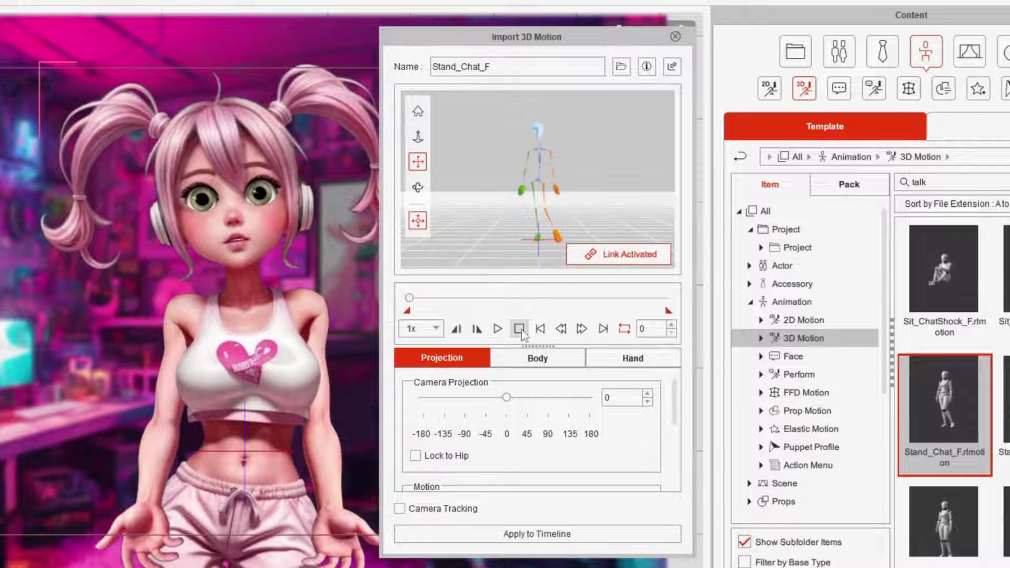
click(652, 530)
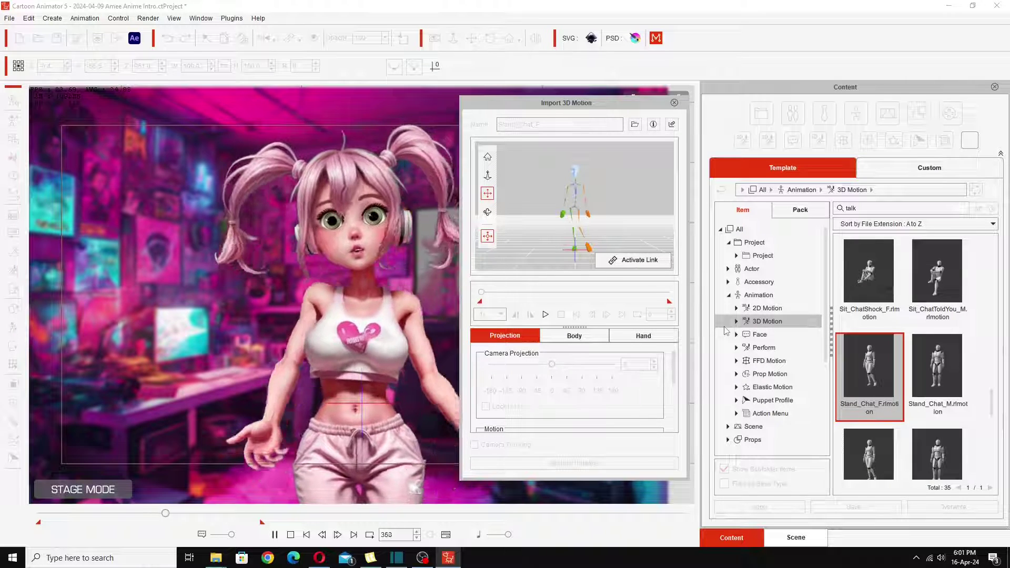
click(674, 103)
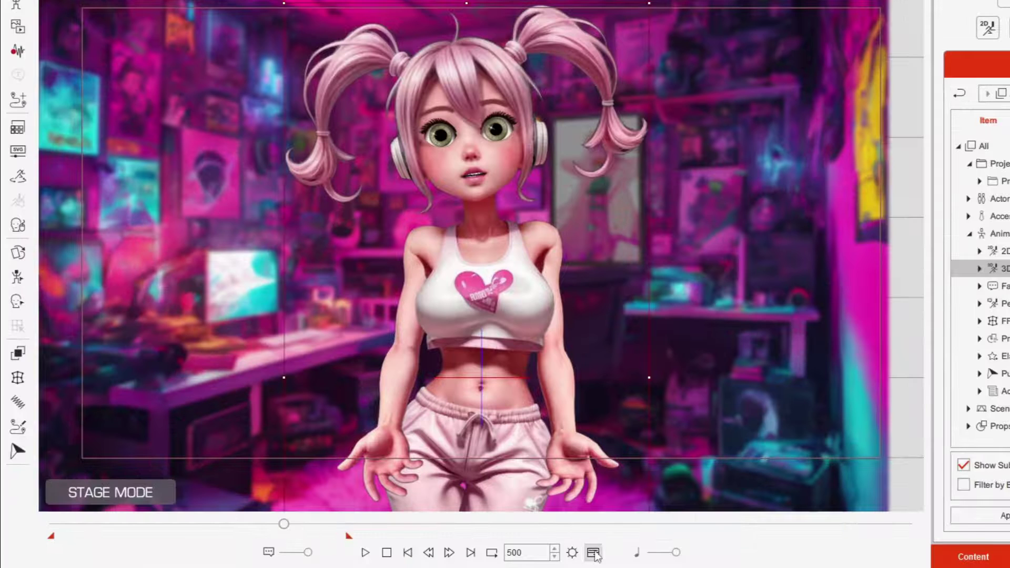
Step: Show the timeline, expand the girl's motion tracks and select the clip at frame 458
click(593, 553)
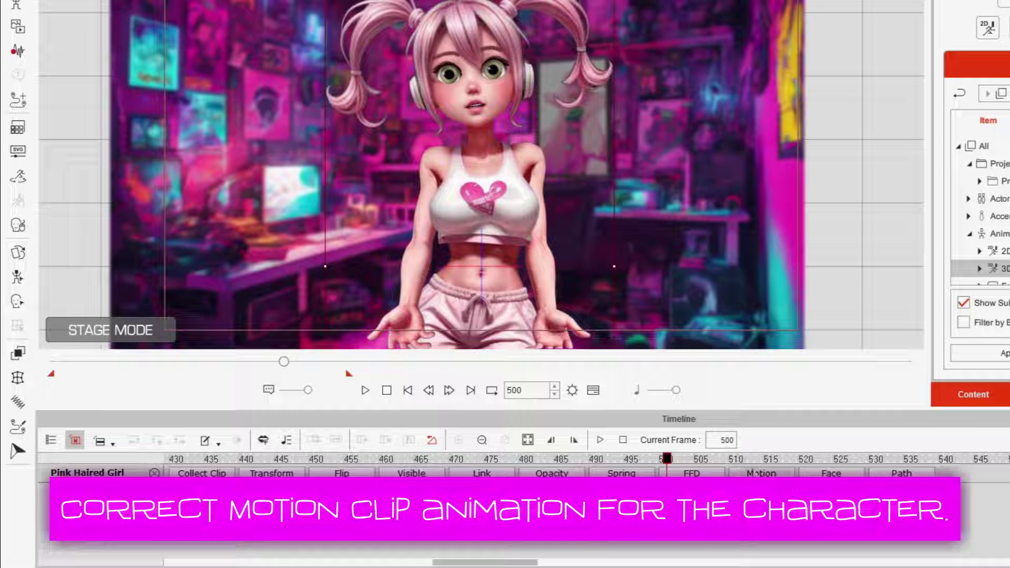
click(753, 469)
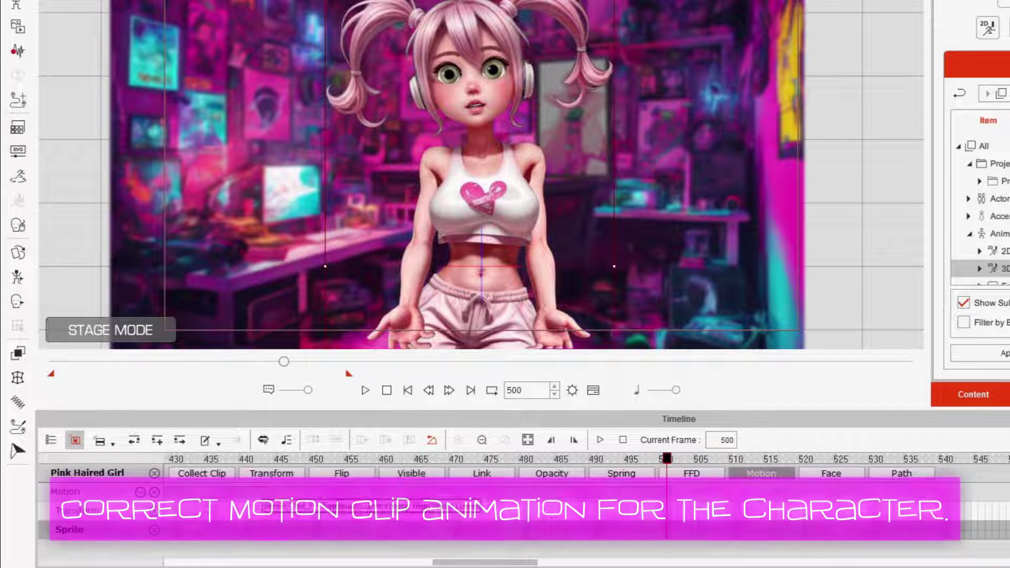
click(371, 498)
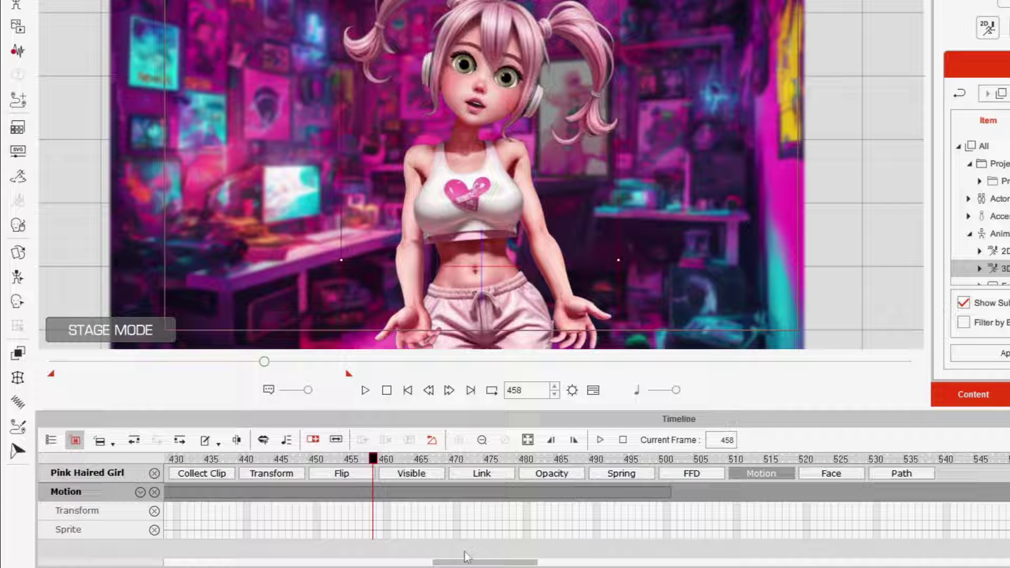
drag(481, 565, 160, 559)
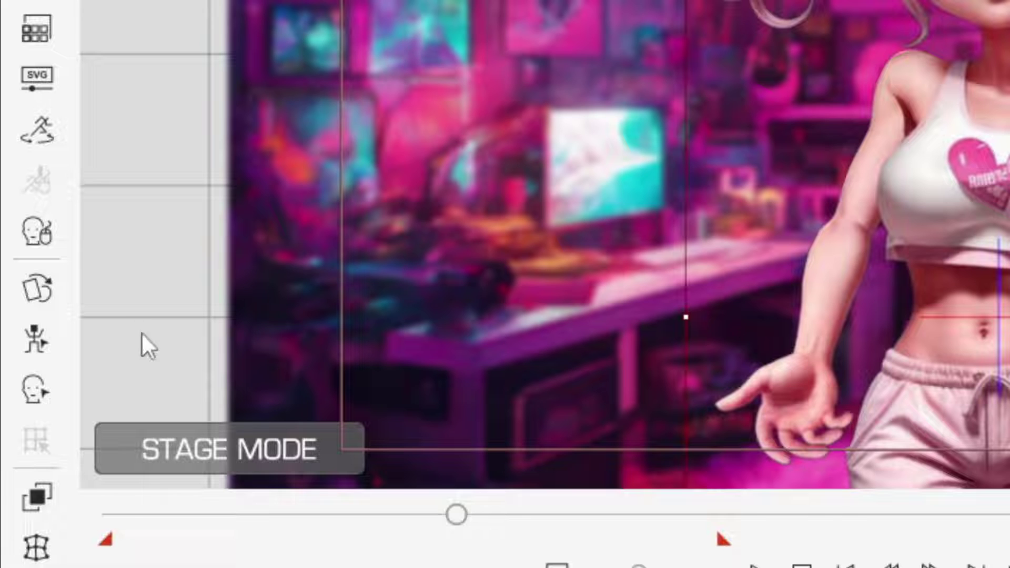
Step: In the 2D Motion Key Editor, key the full-body pose at frames 362 and 381
click(36, 339)
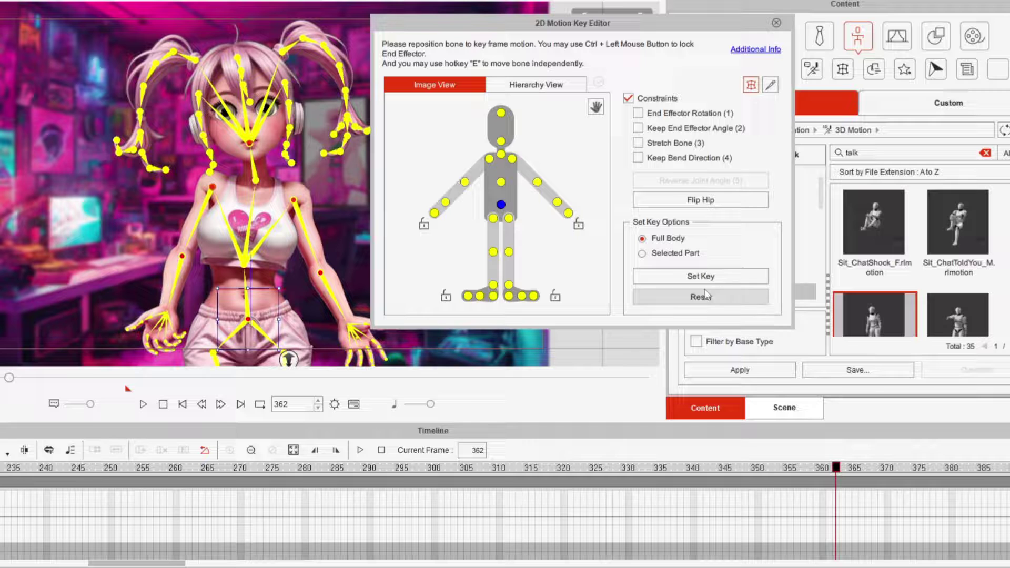
click(700, 277)
drag(836, 468, 959, 468)
click(699, 276)
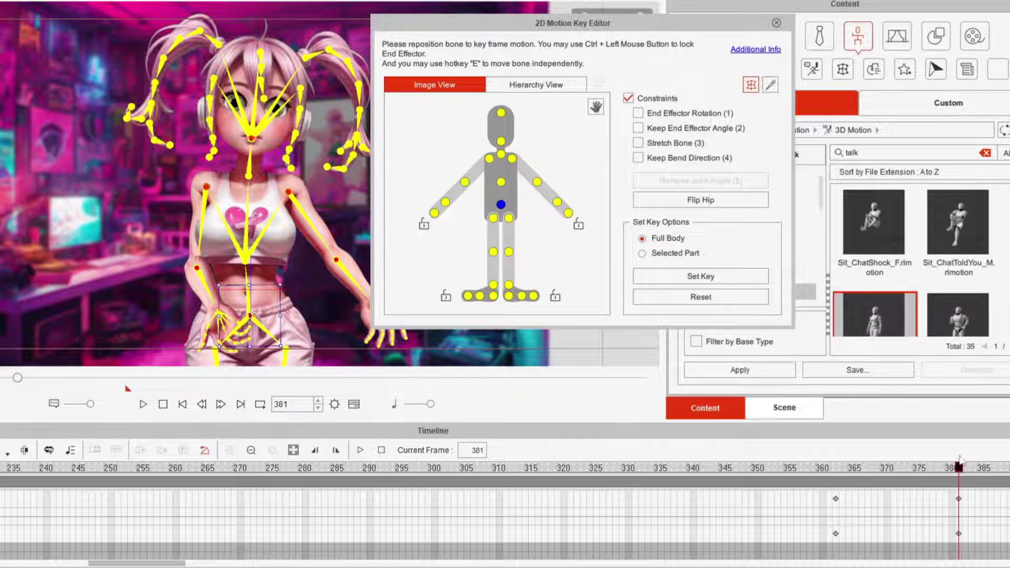
click(890, 469)
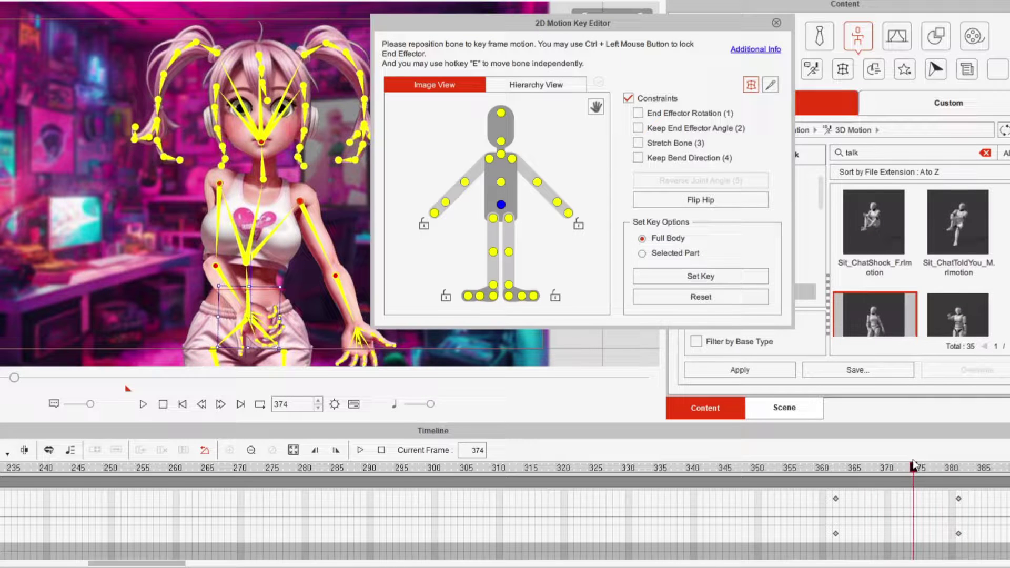
drag(914, 466, 894, 468)
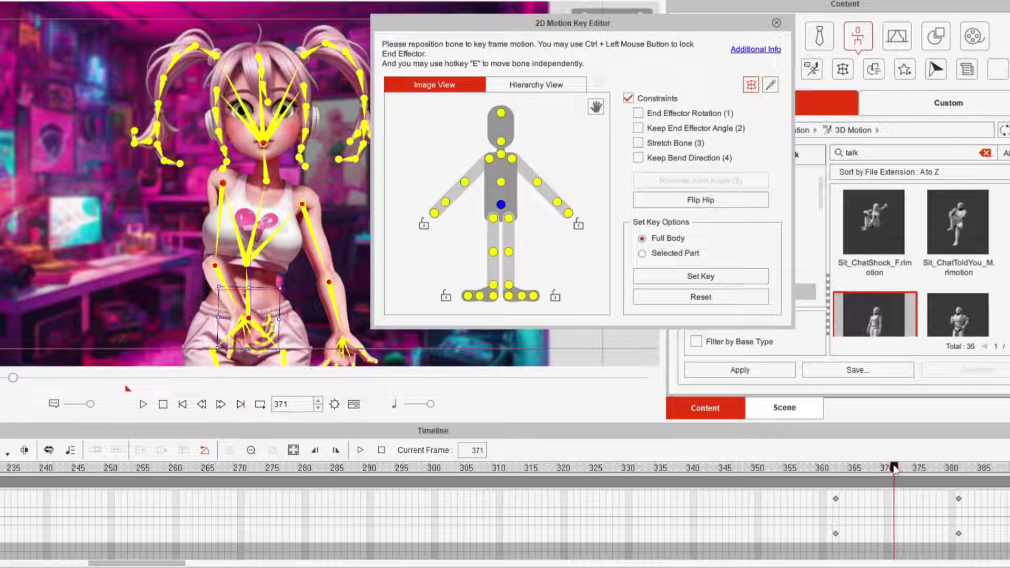
Step: Rotate the right arm outward at frame 371 and review the motion around the keys
click(221, 200)
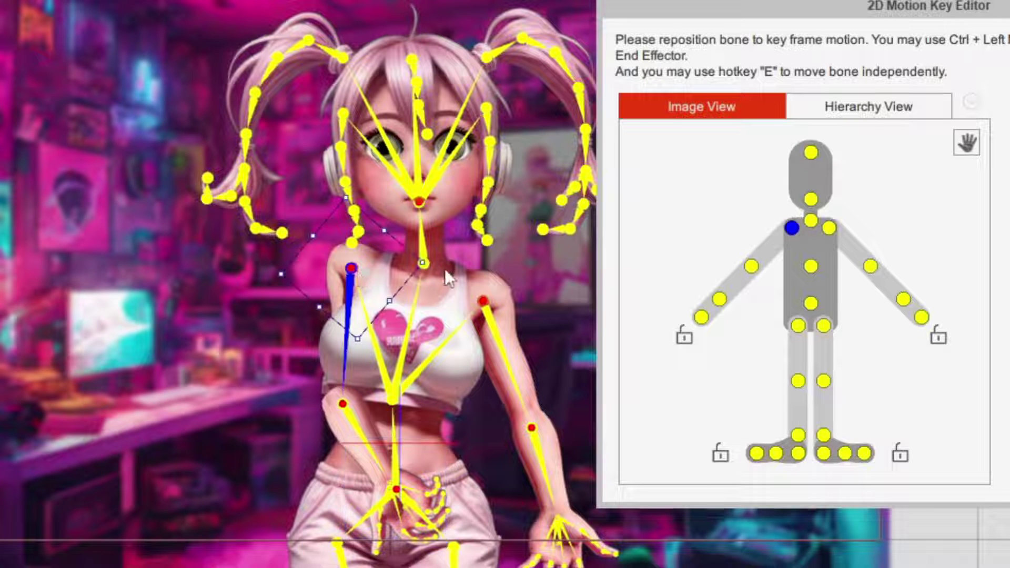
drag(444, 271, 434, 285)
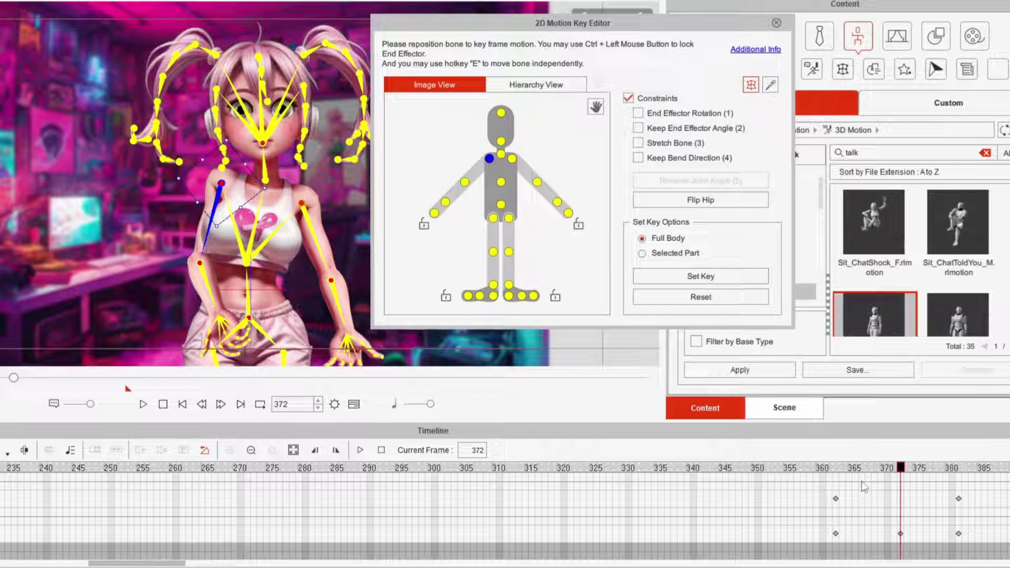
drag(799, 470, 1009, 468)
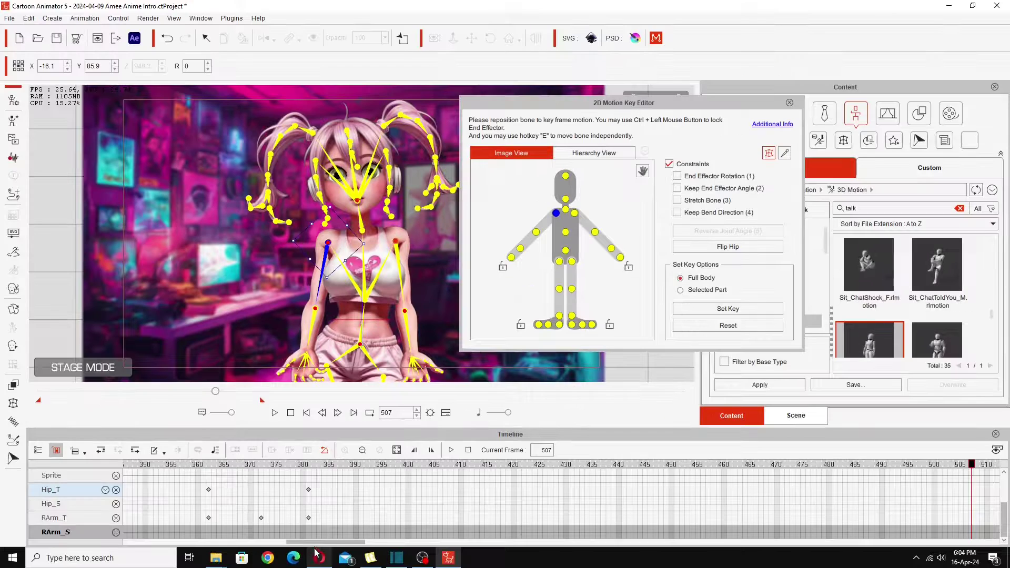
drag(191, 566, 265, 566)
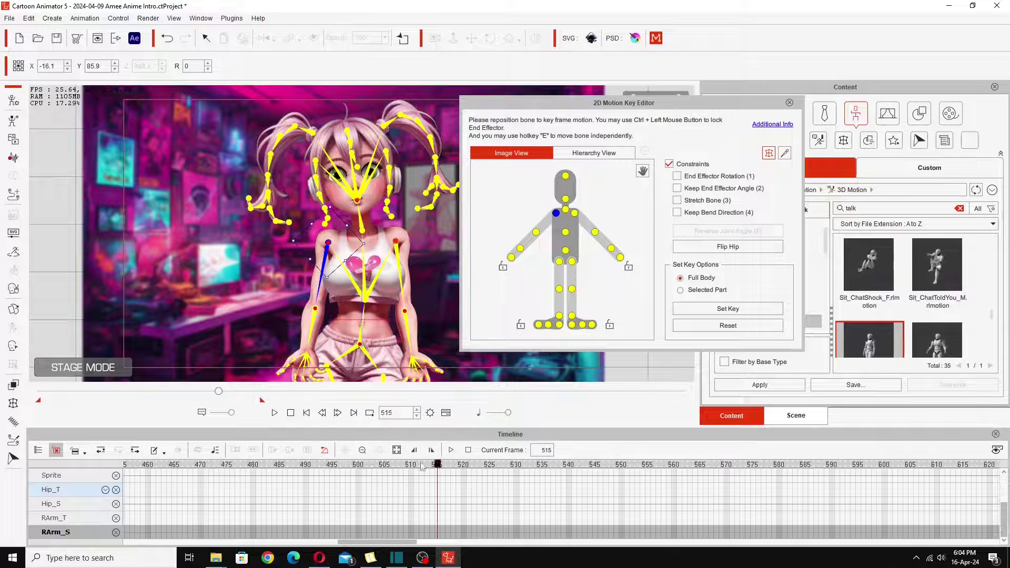
scroll(997, 510, up, 3)
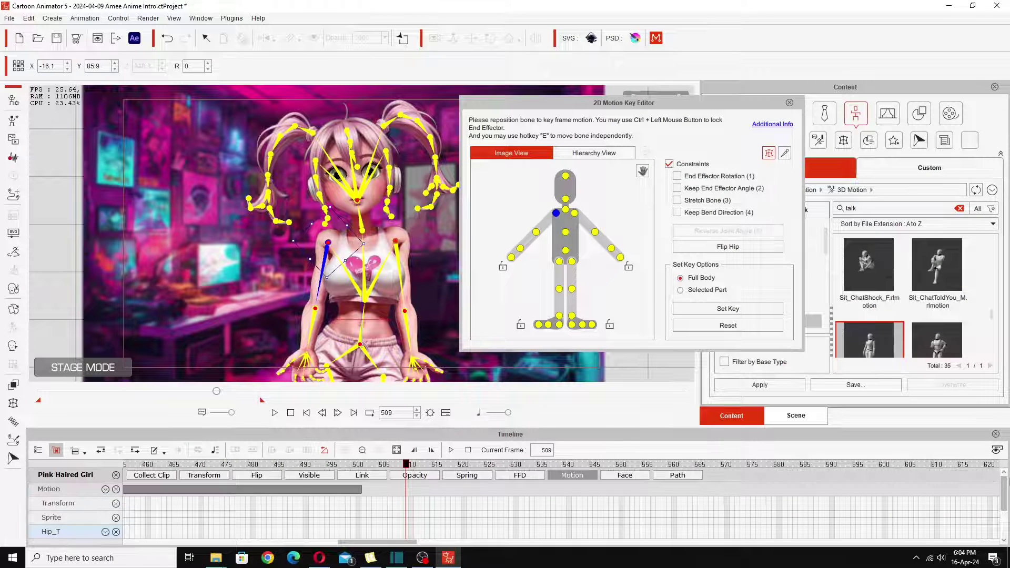
Step: Close the key editor, apply Stand_Listen_F to the timeline, preview it, and close the import dialog
click(790, 103)
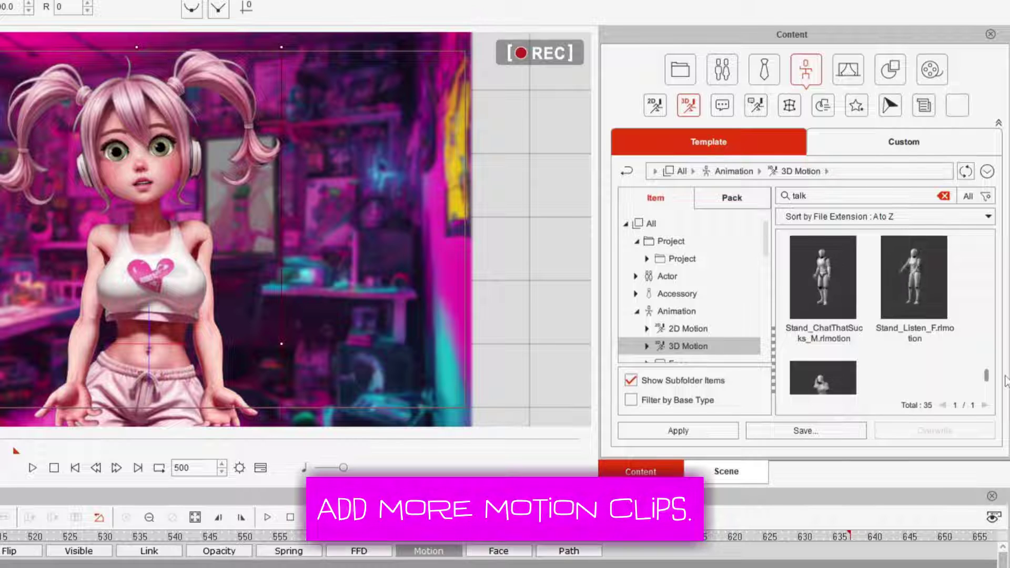
double_click(907, 267)
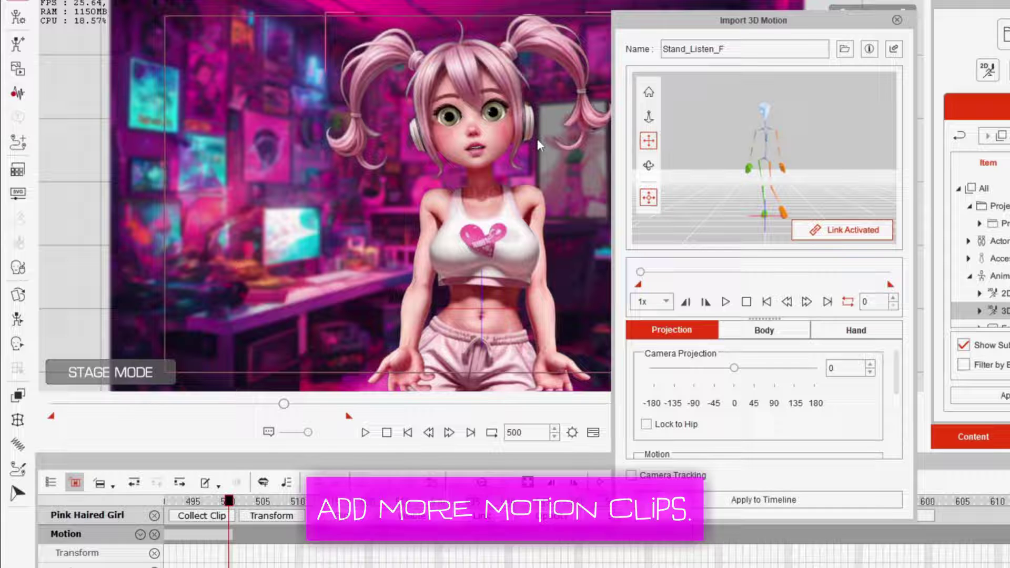
scroll(737, 400, down, 3)
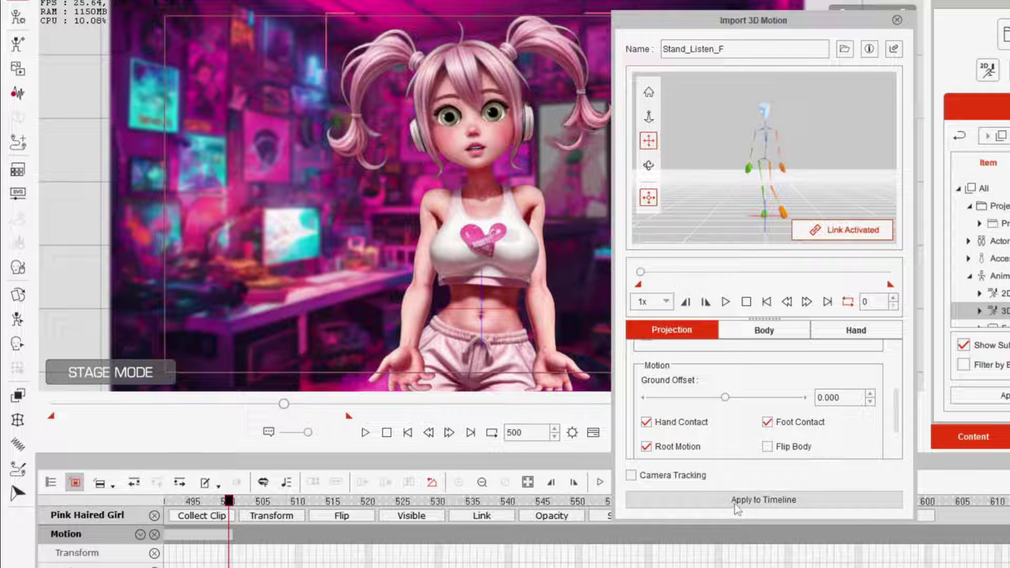
click(736, 506)
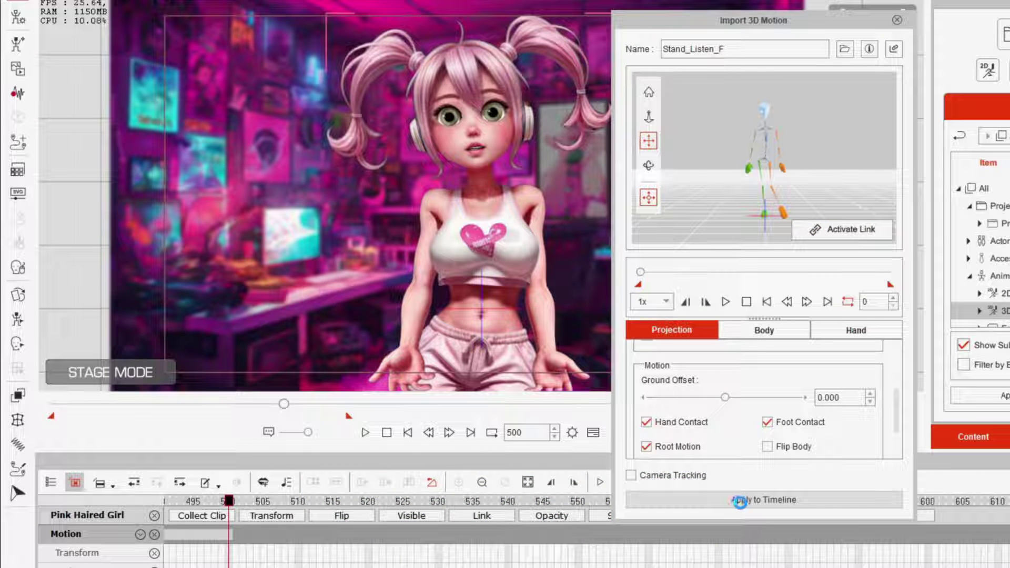
key(space)
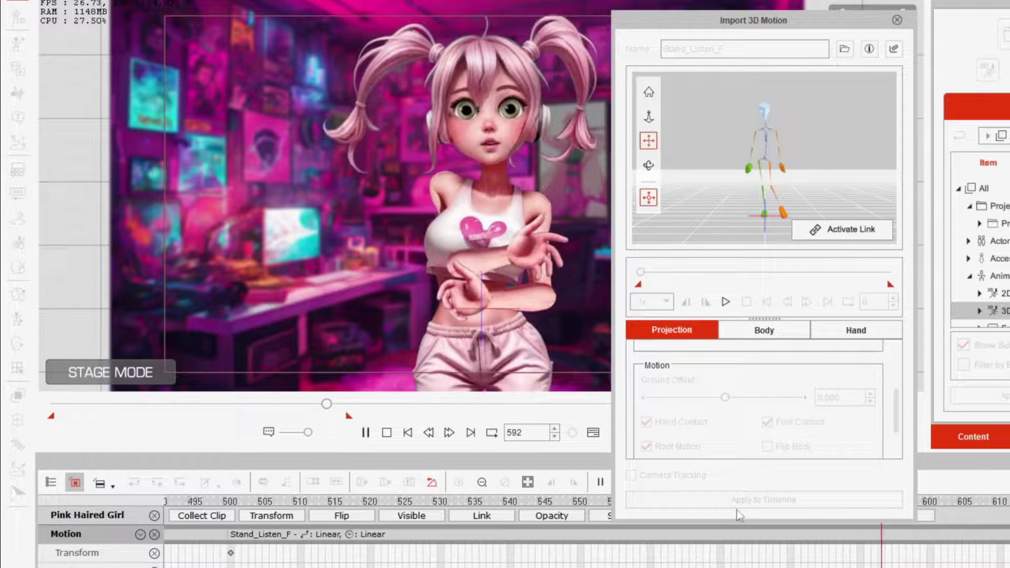
key(space)
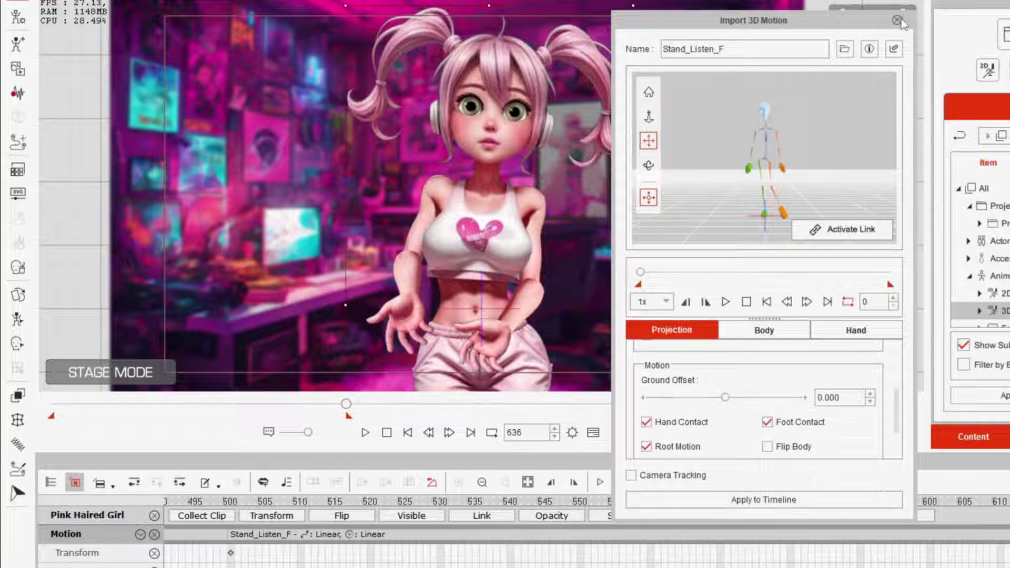
click(898, 21)
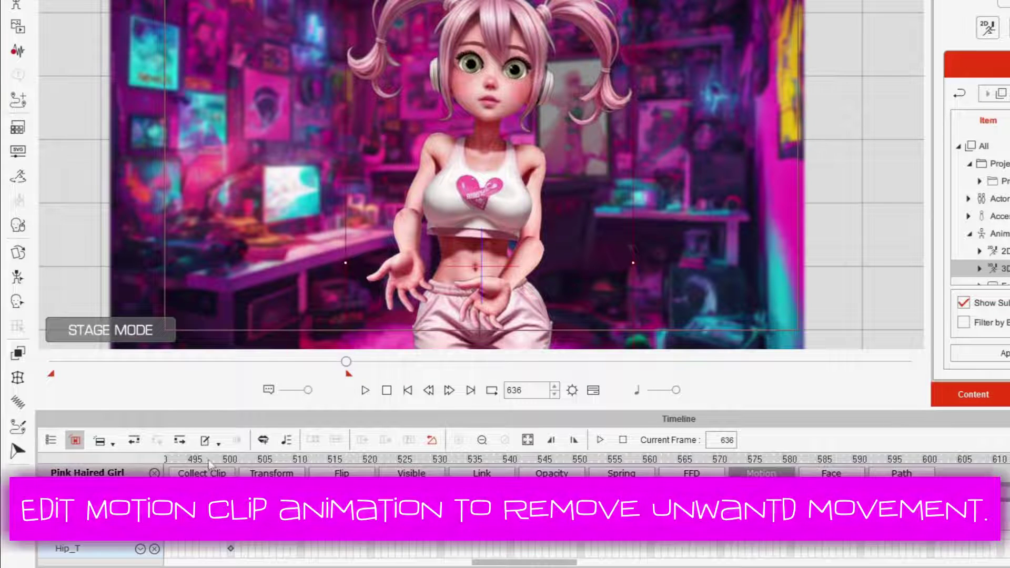
Step: Break the Stand_Listen_F motion clip at frame 512 and play back from the split
drag(208, 459, 611, 494)
right_click(610, 494)
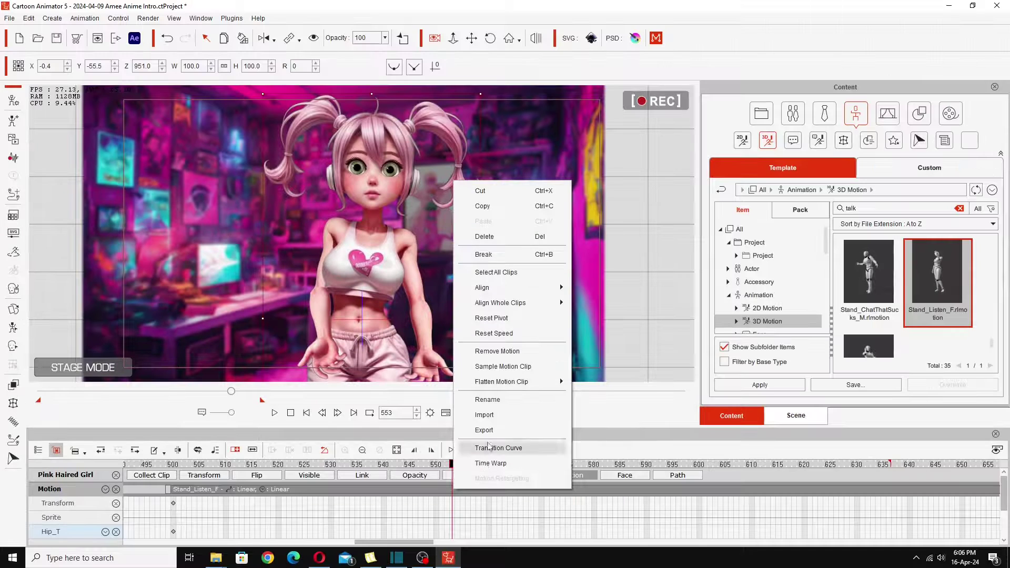
click(673, 179)
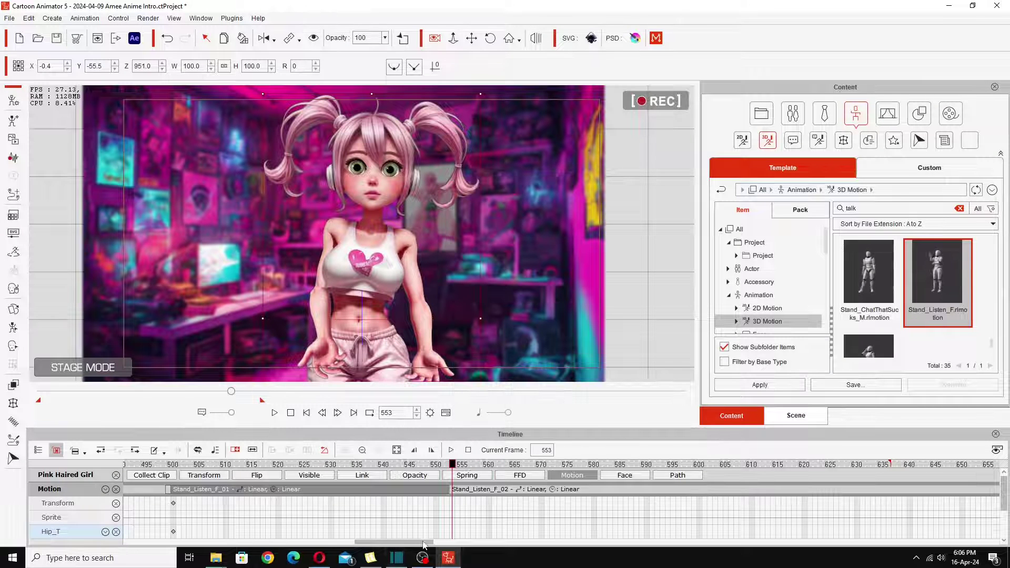
drag(424, 545, 448, 545)
key(space)
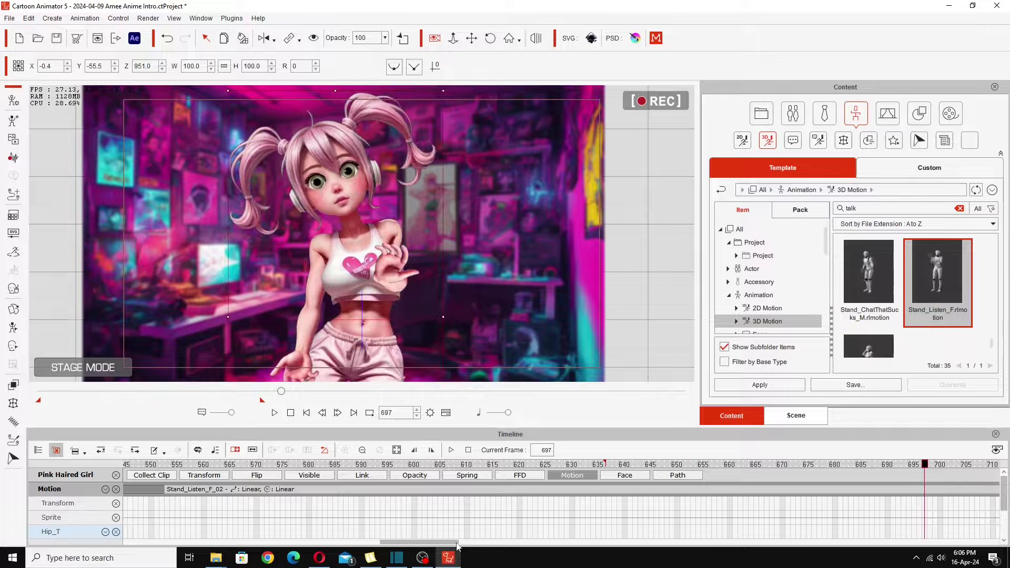
scroll(470, 510, right, 3)
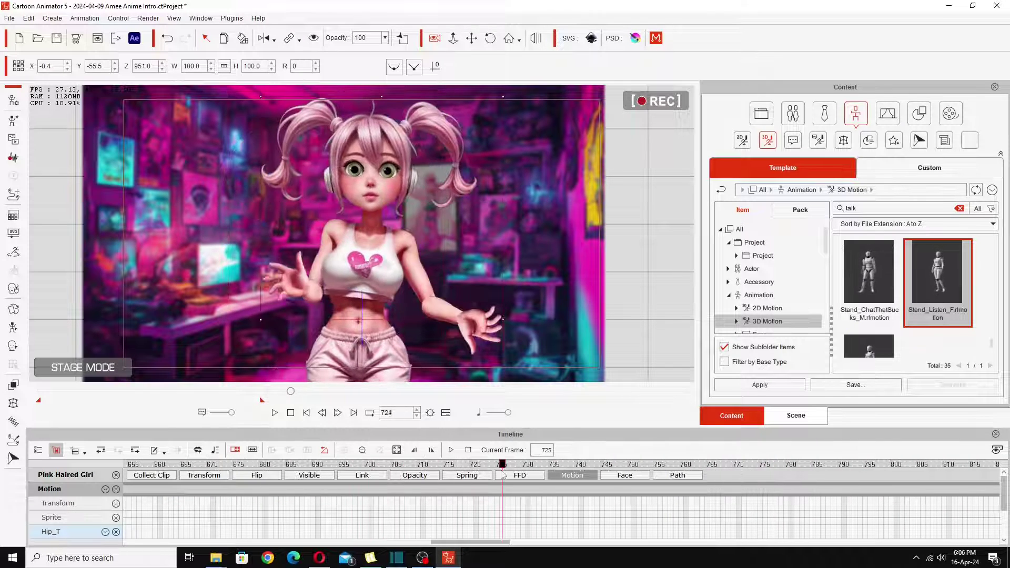
Step: Select the Stand_Listen_F_02_02 clip and delete the unwanted motion piece around frame 683
drag(363, 470, 413, 491)
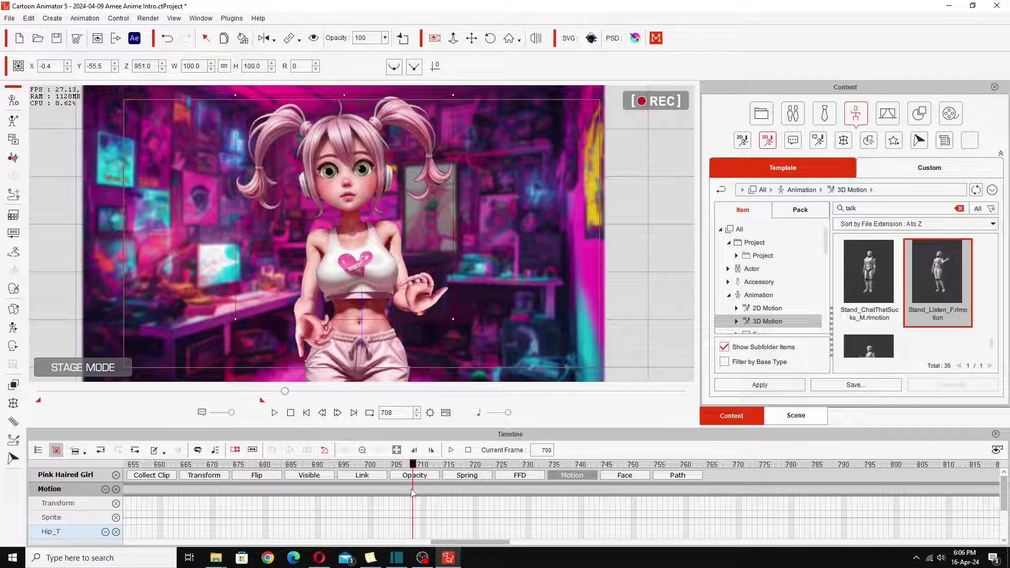
right_click(413, 490)
click(453, 272)
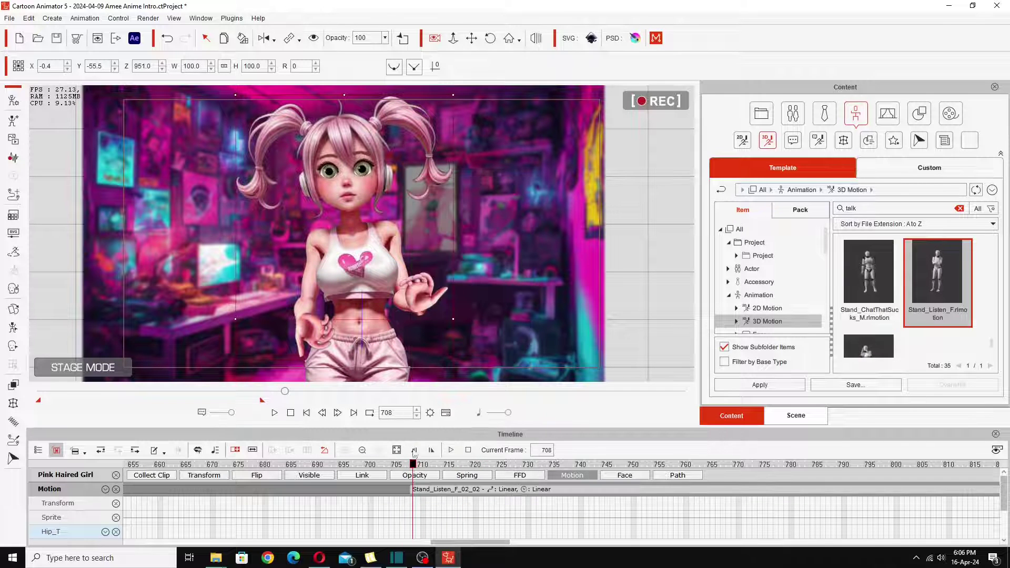
click(282, 490)
right_click(281, 489)
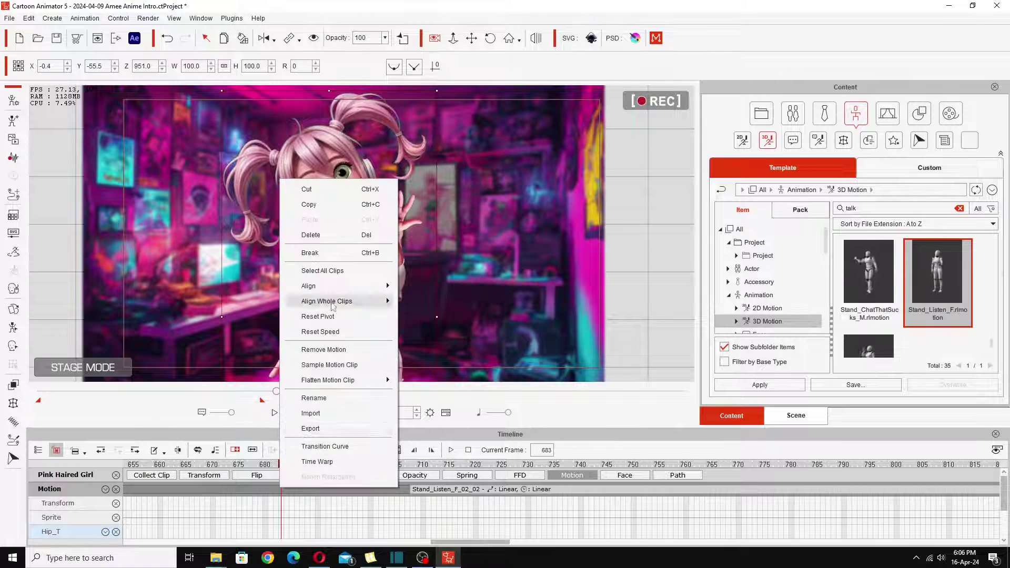
click(310, 234)
Step: Play back the trimmed motion and check the join around frame 559
key(space)
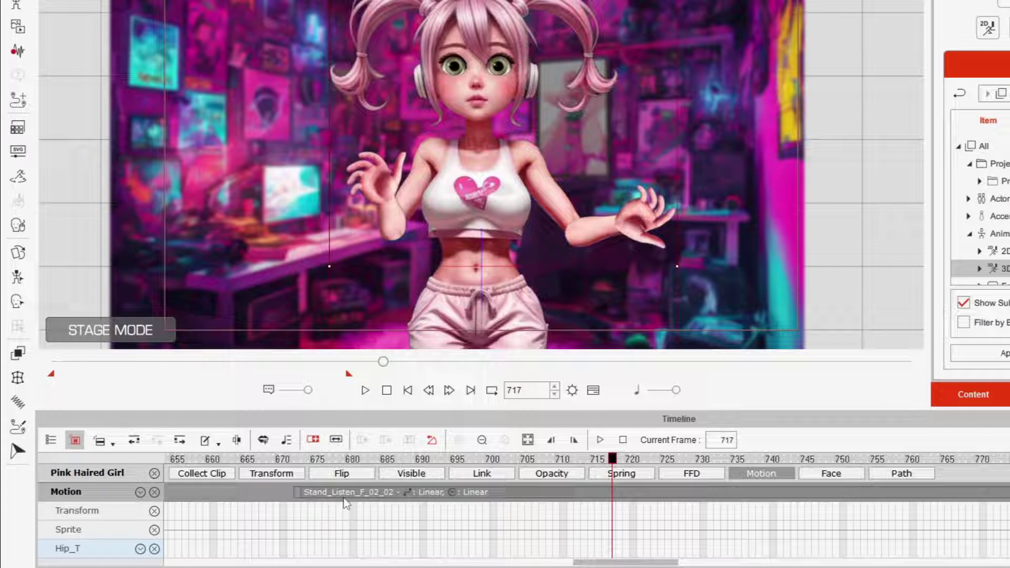
drag(602, 559, 515, 560)
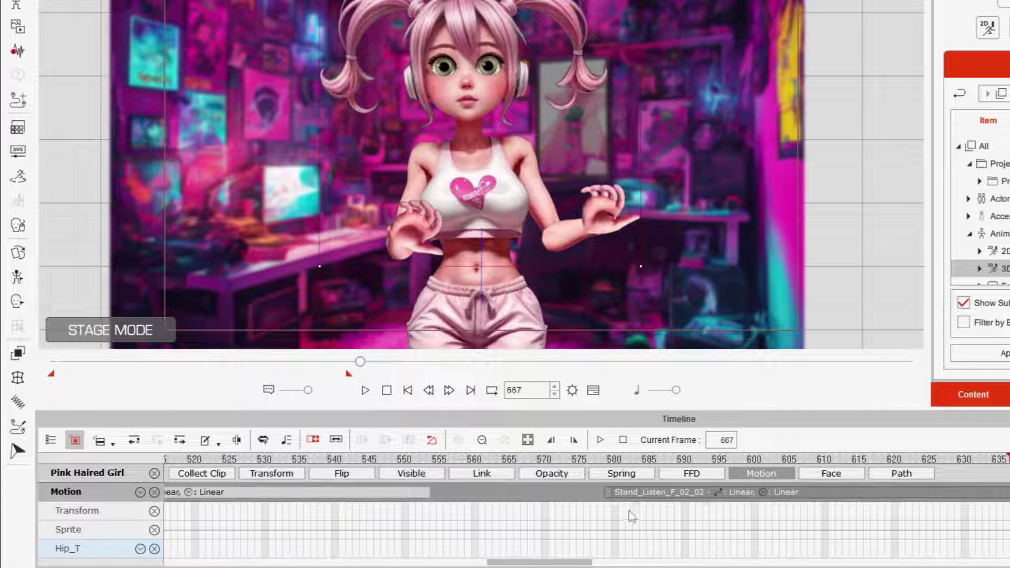
click(466, 512)
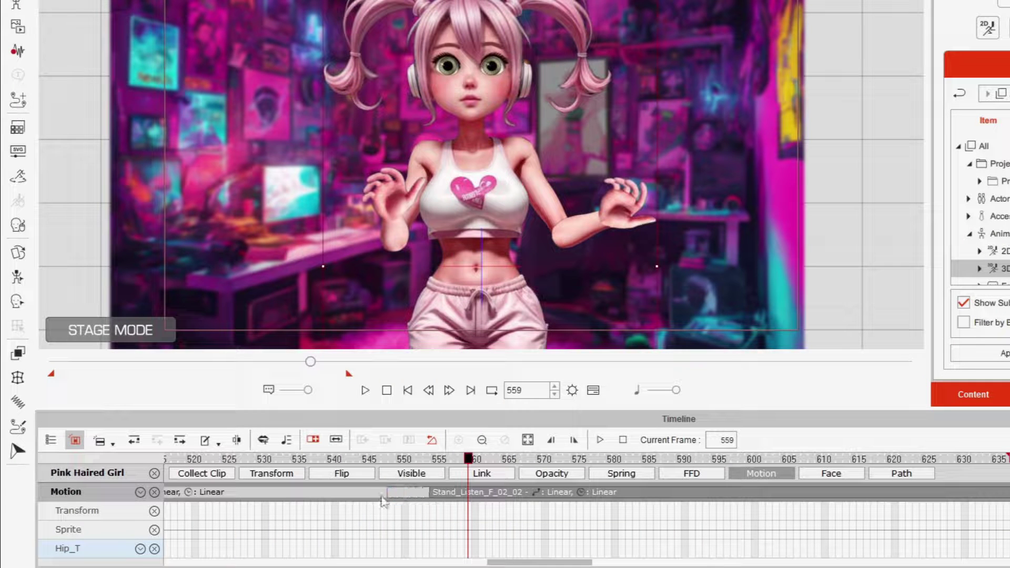
drag(375, 497, 862, 480)
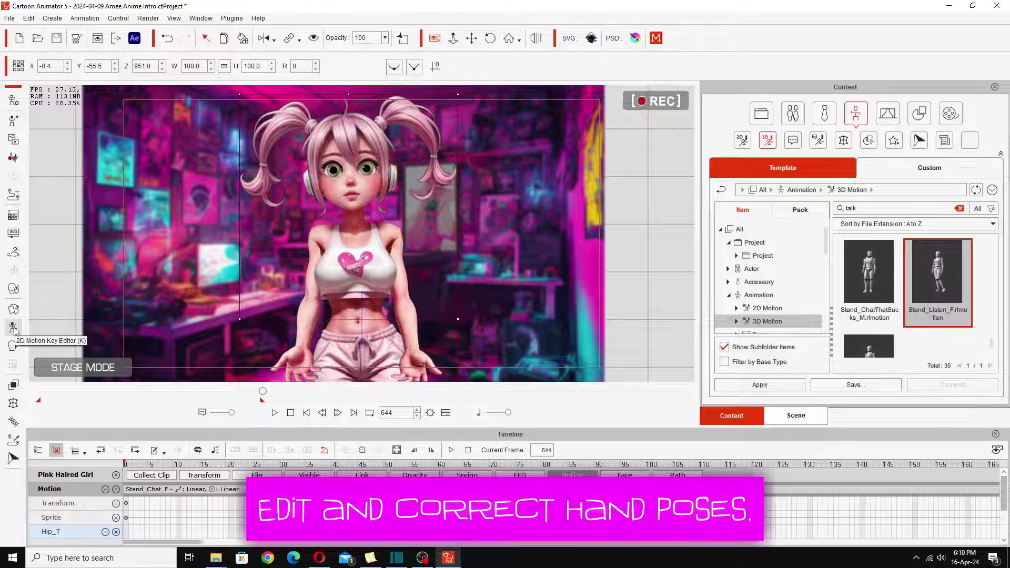
Step: Open the Hand Pose Editor from bone editing and hide the bone overlay
click(14, 331)
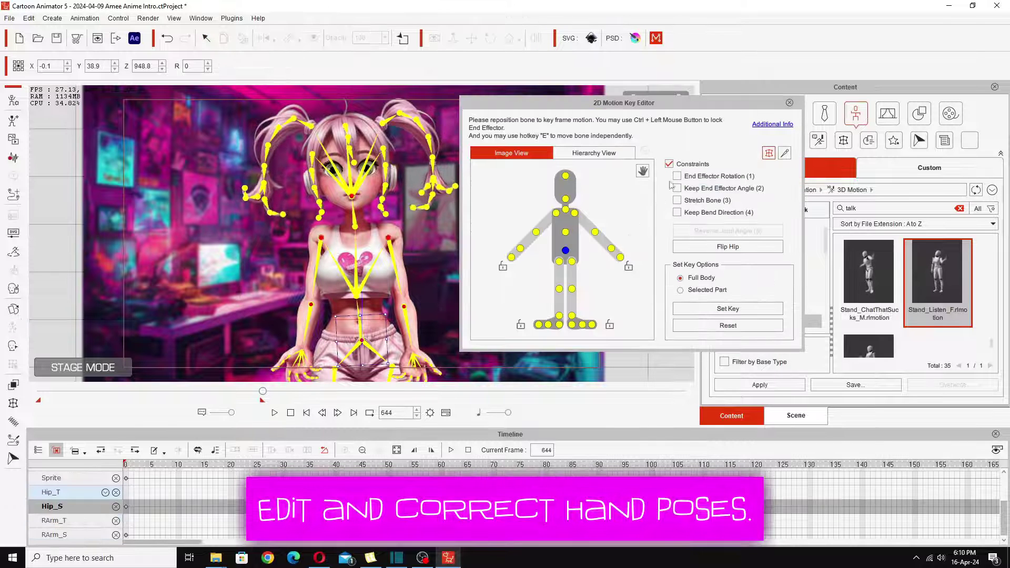
click(642, 171)
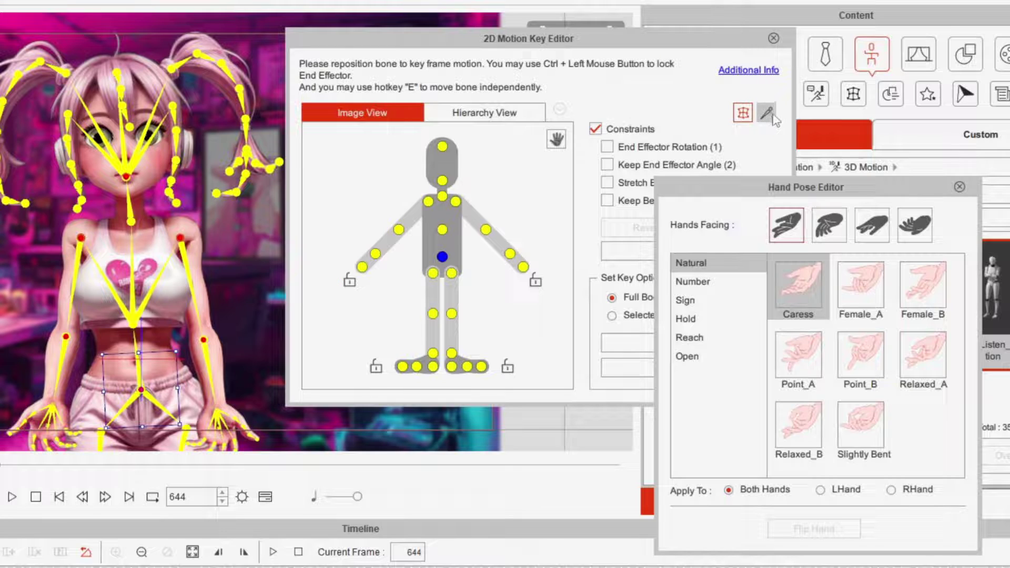
click(785, 153)
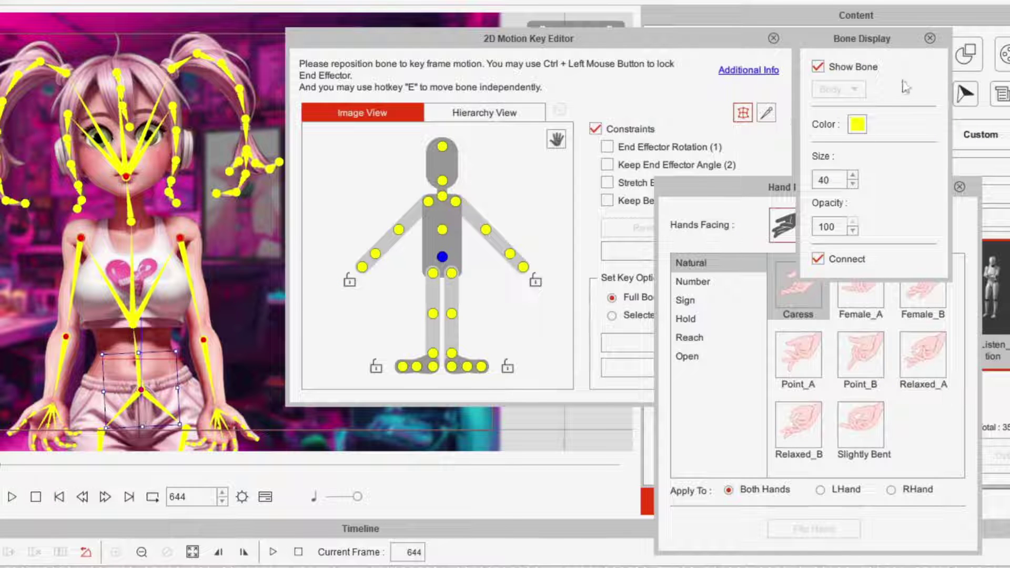
click(819, 67)
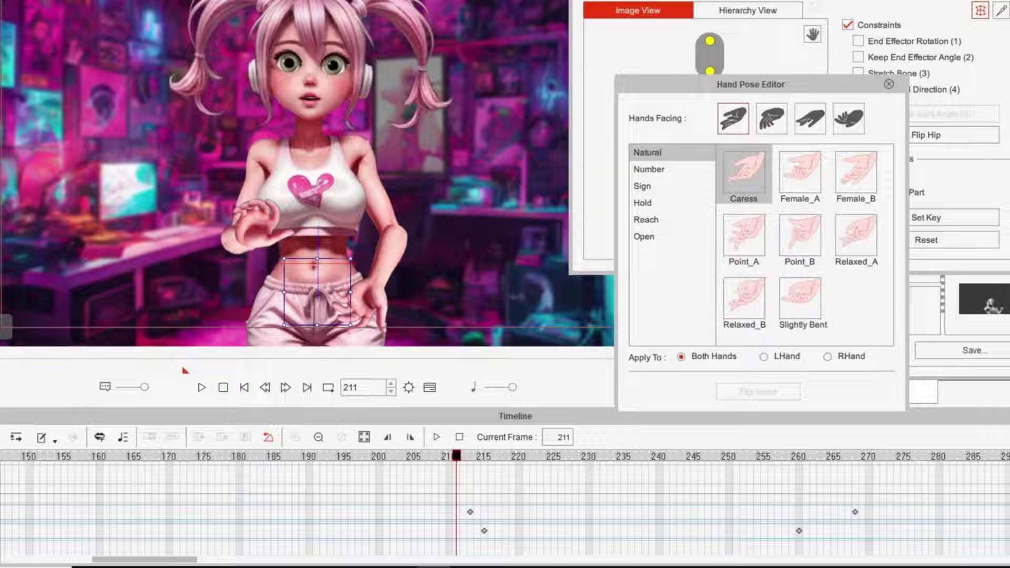
Step: Give the right hand the Point_B pose and key it at frame 210
drag(457, 458, 484, 458)
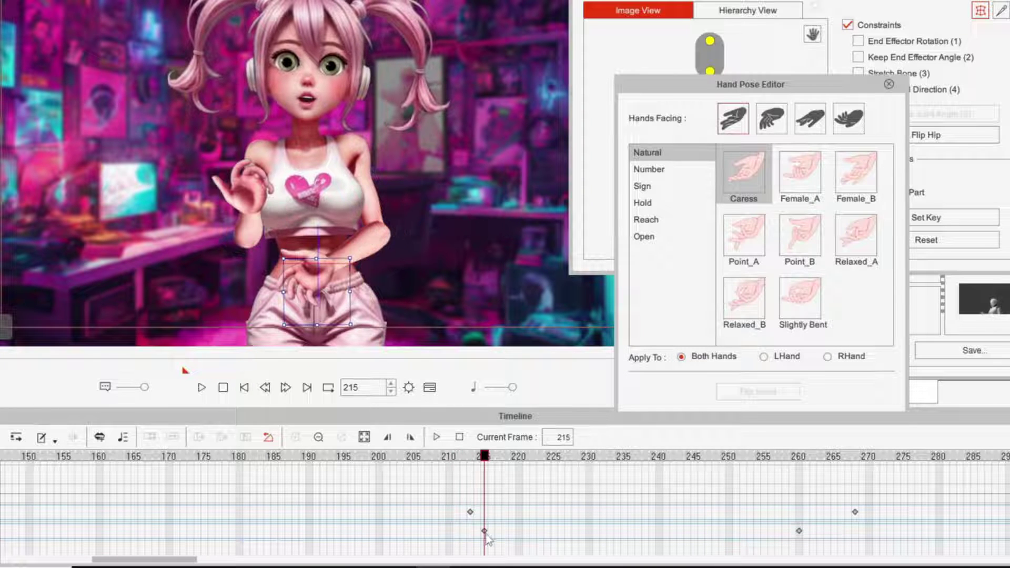
click(488, 535)
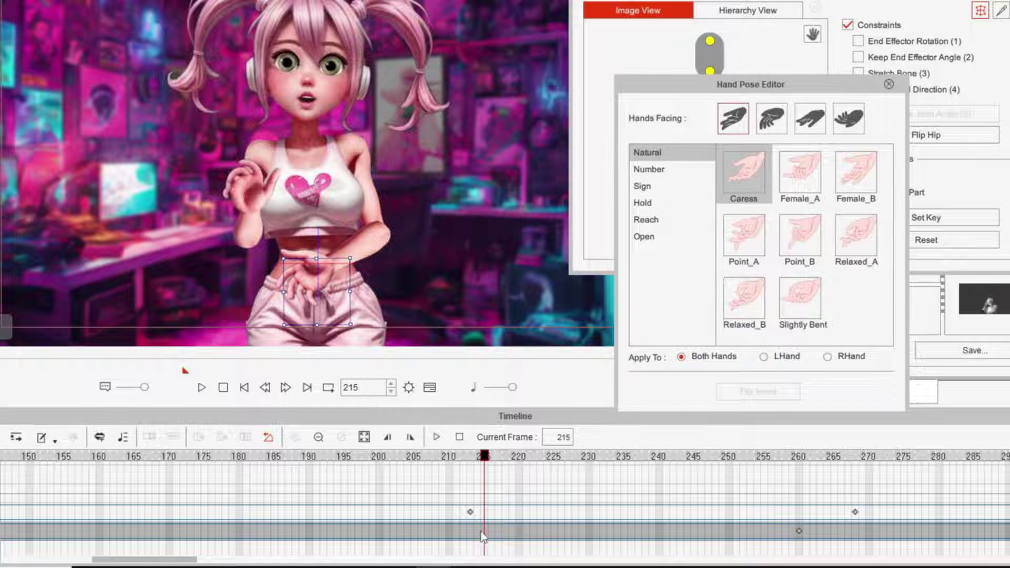
click(800, 237)
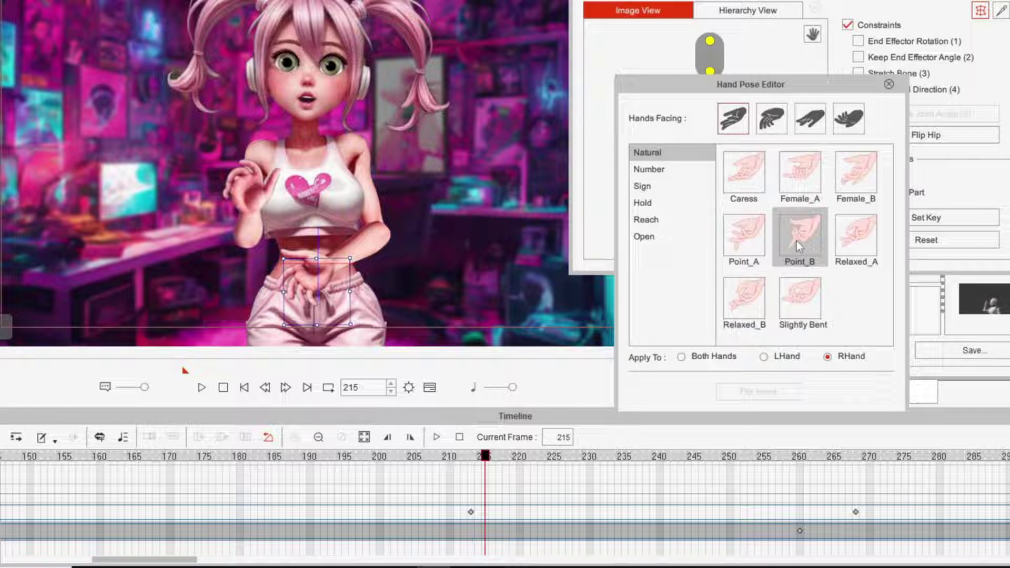
drag(485, 457, 461, 468)
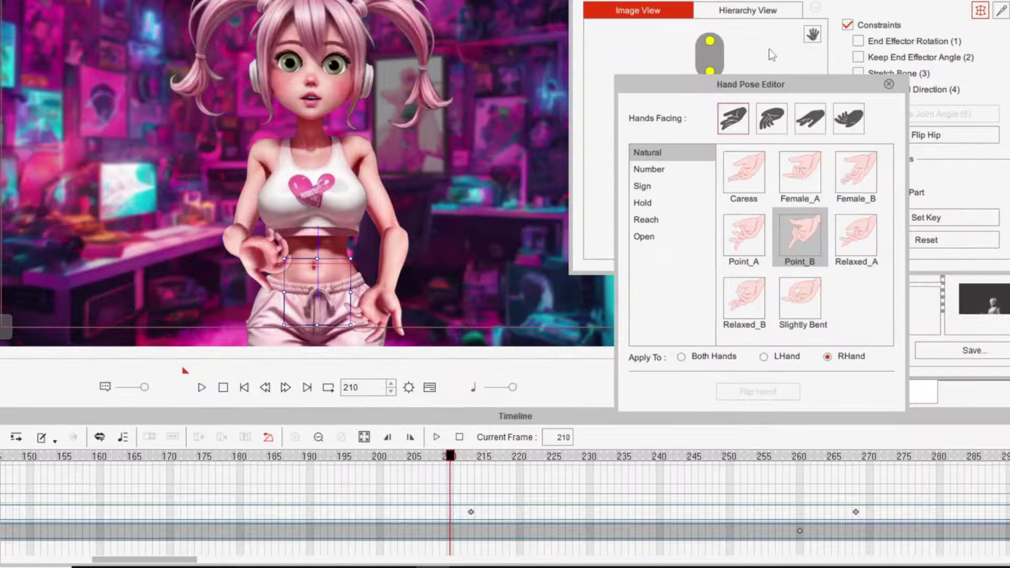
click(948, 218)
Step: At frame 213, turn the left hand to the second facing and set the Caress pose after trying Female_A
drag(461, 462, 562, 457)
click(689, 258)
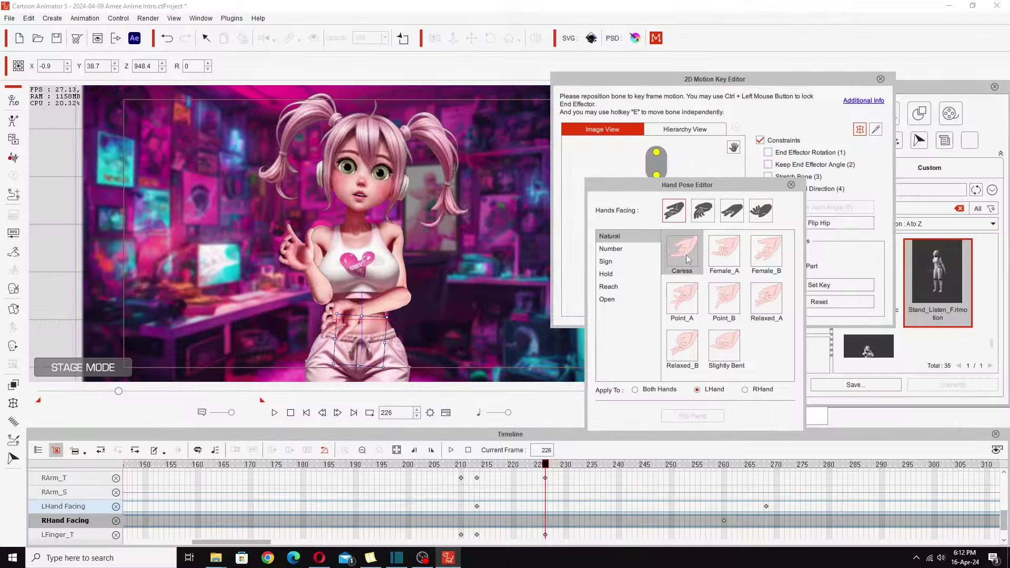
click(725, 259)
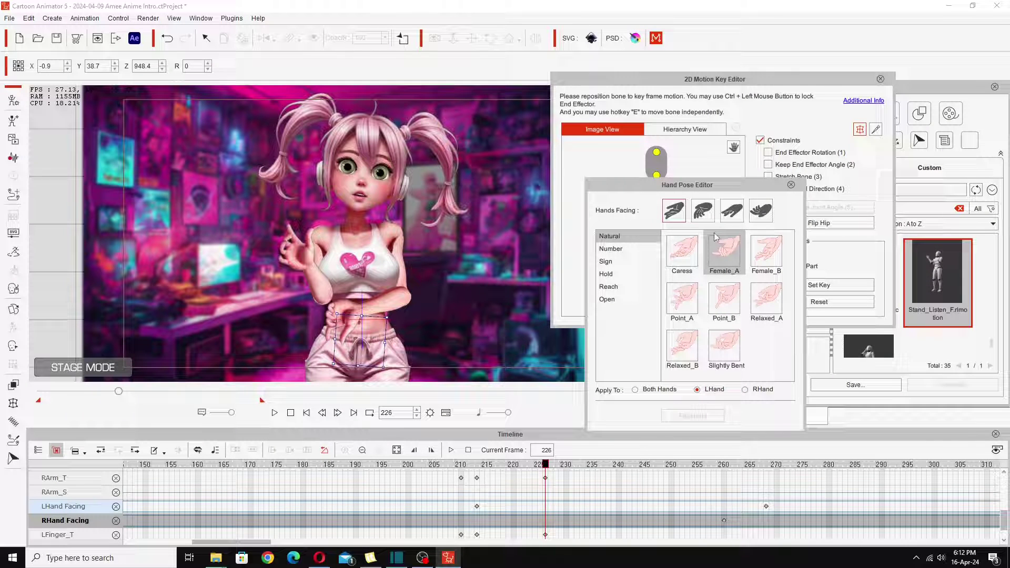
click(707, 214)
click(719, 257)
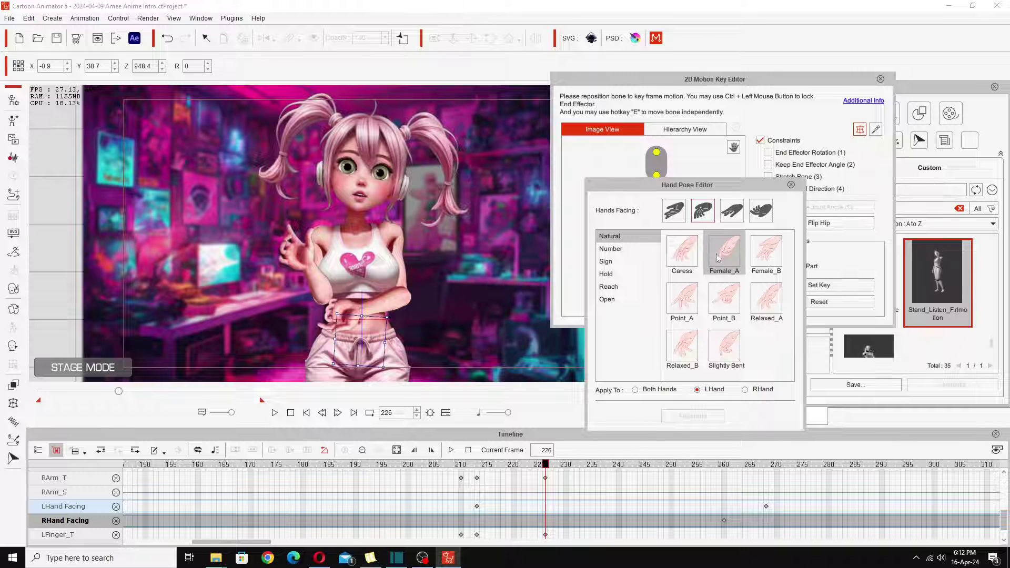
click(681, 256)
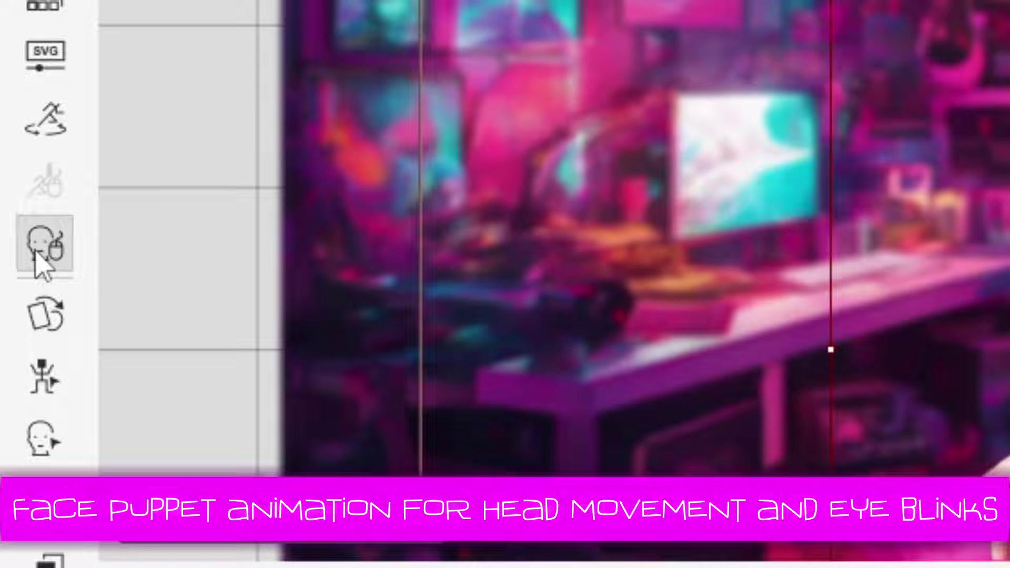
Step: Open Face Puppet, choose the 1_Elastic Folks_Female profile and a Full Face Control preset, and record
click(36, 254)
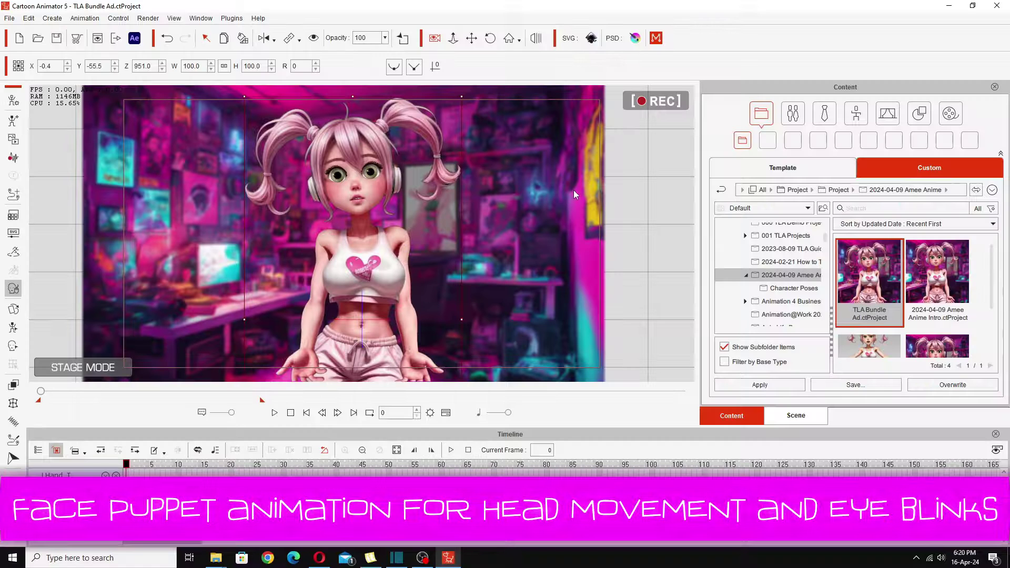
drag(621, 187, 633, 105)
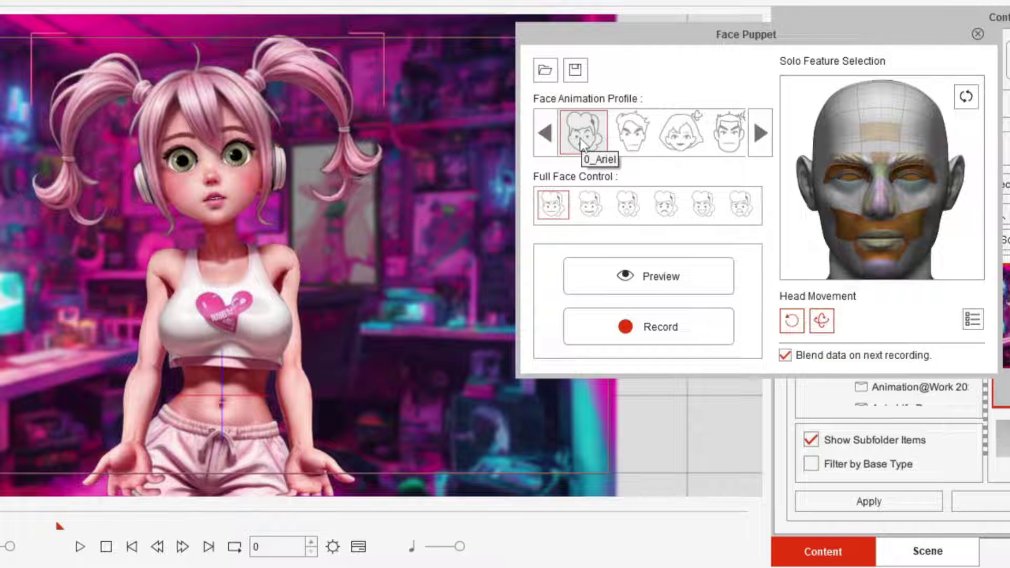
click(760, 138)
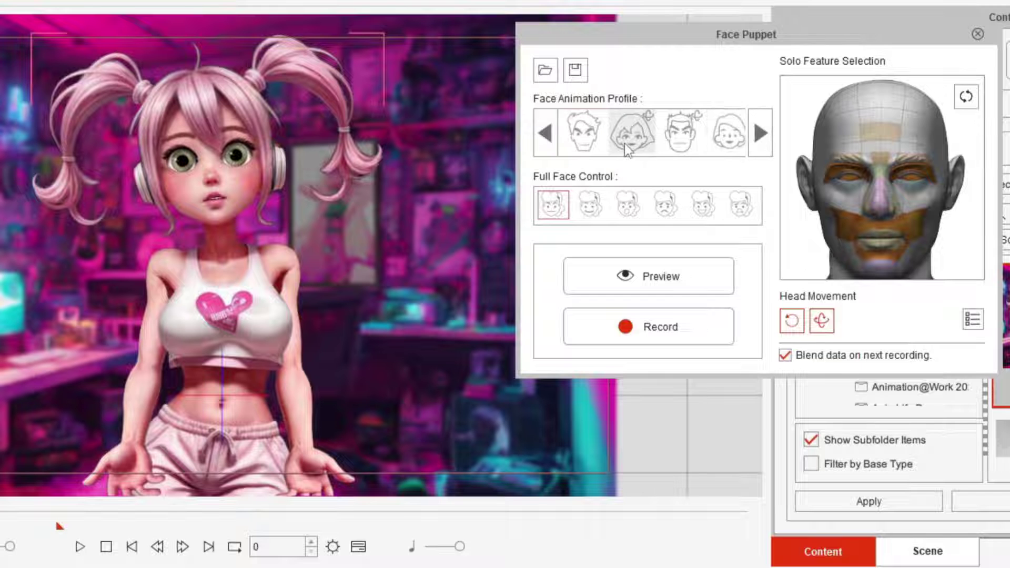
click(726, 136)
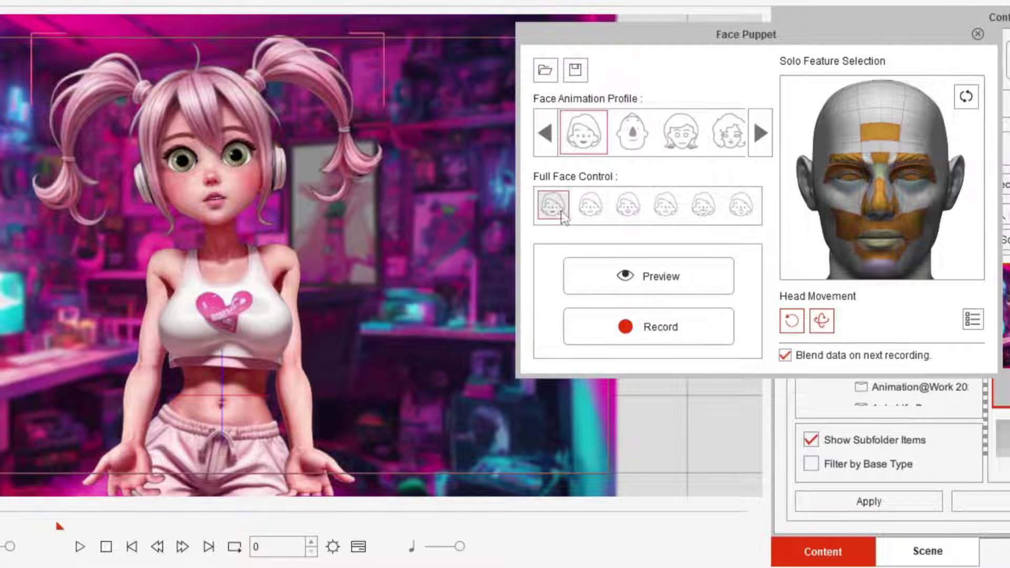
click(589, 206)
click(659, 330)
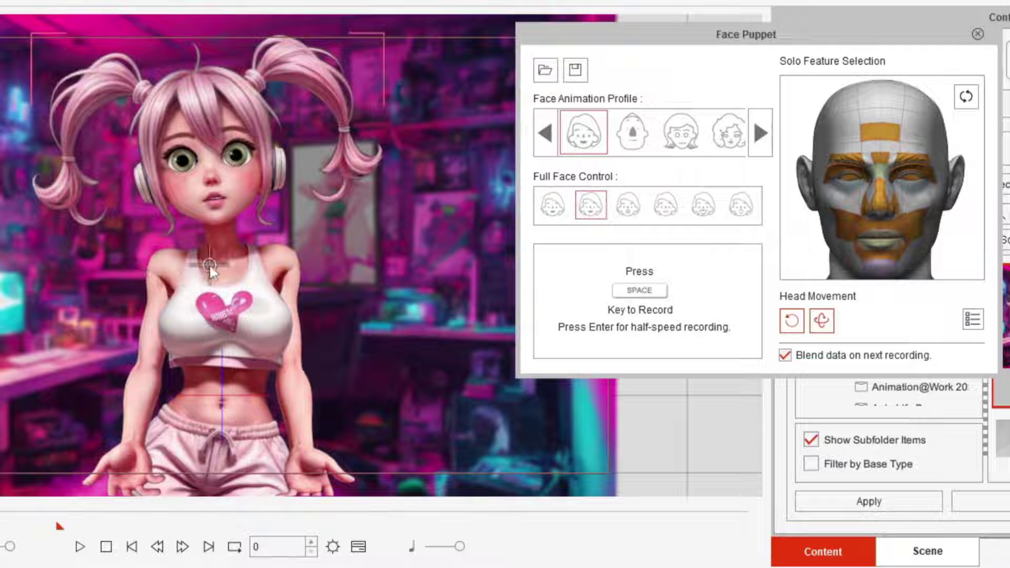
key(space)
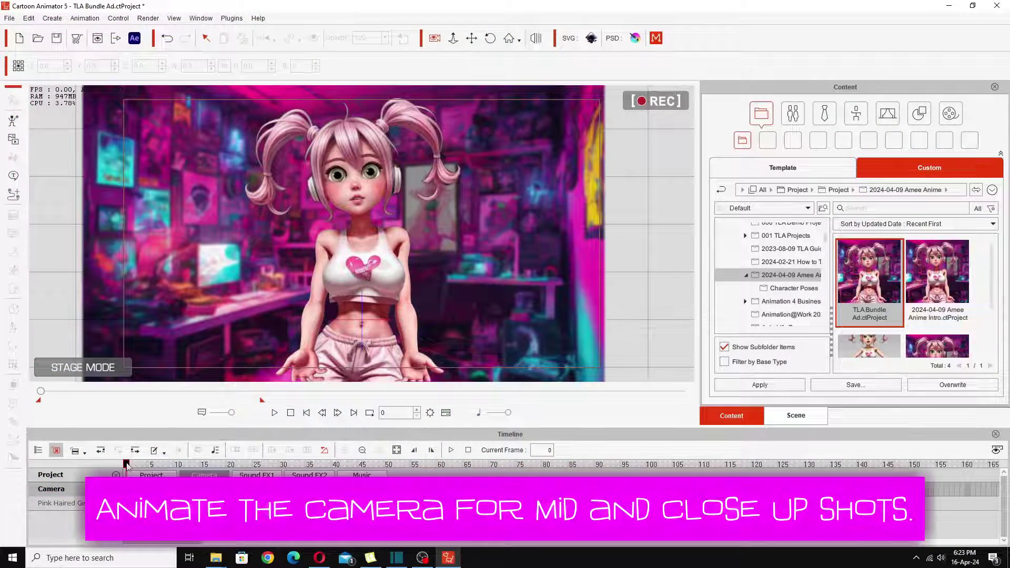
Step: At frame 133, zoom and pan the camera into a head close-up with a transition curve
drag(132, 466, 389, 464)
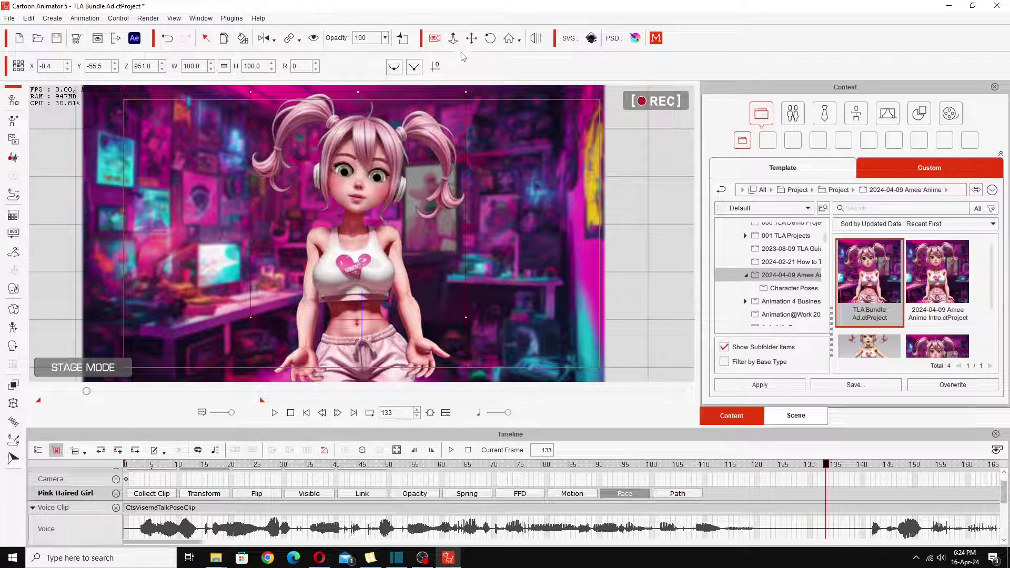
drag(453, 37, 478, 30)
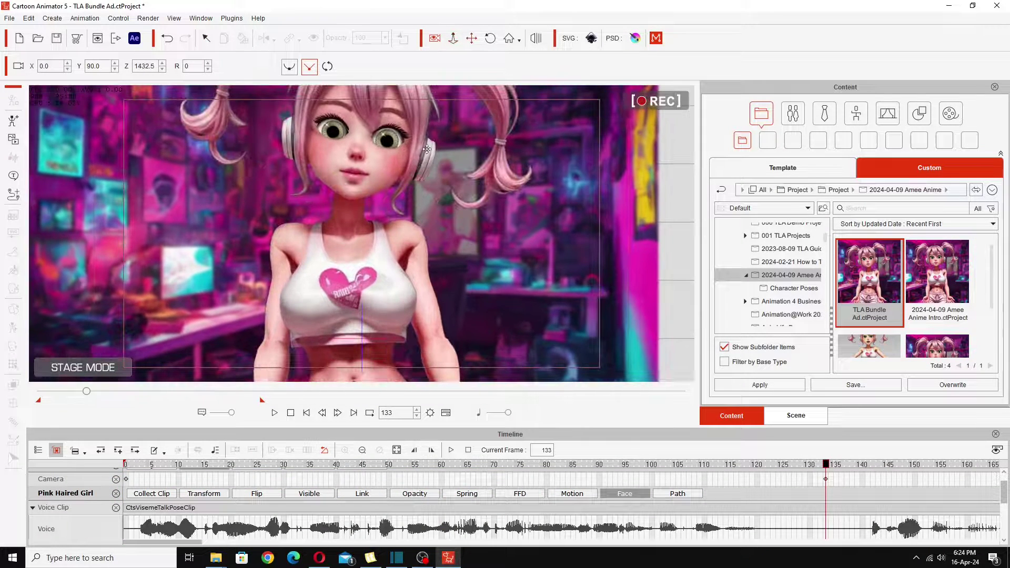
drag(427, 149, 430, 179)
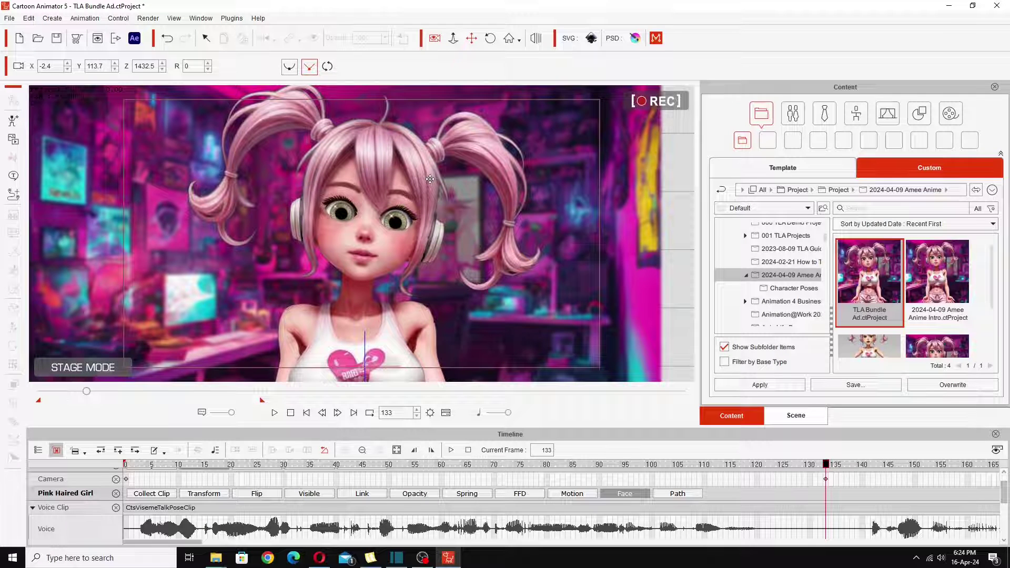
right_click(826, 478)
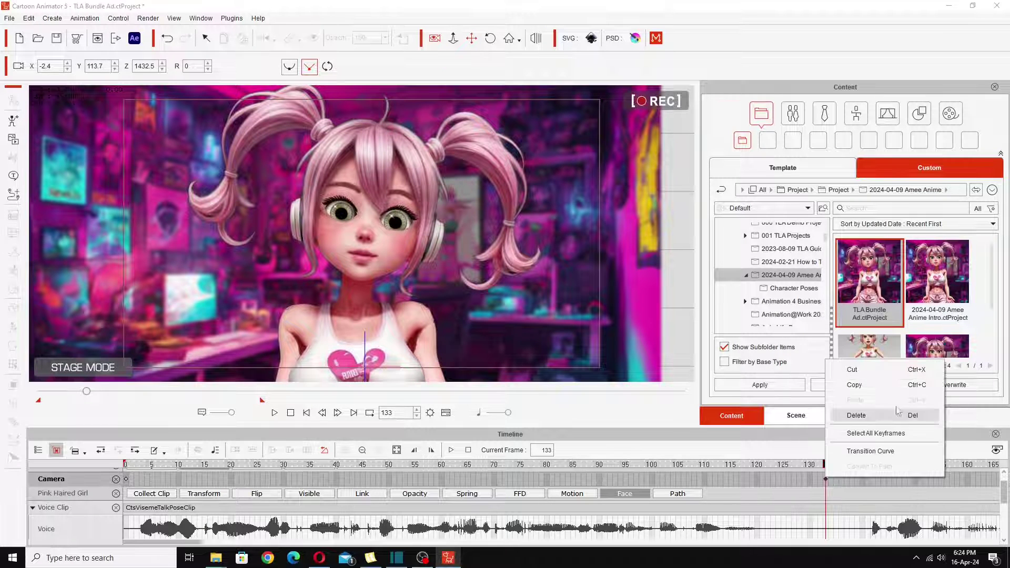
click(863, 453)
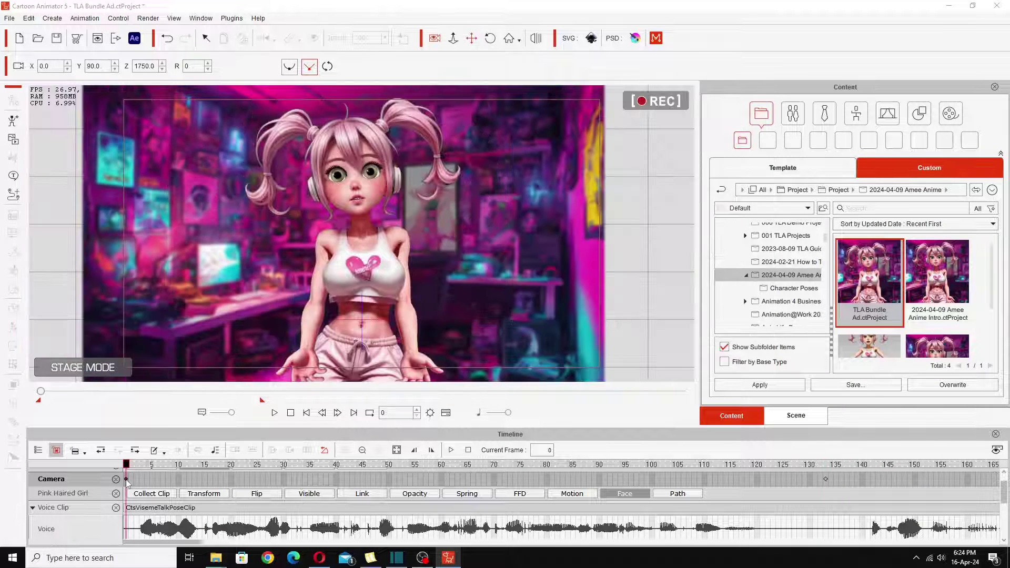
Step: Copy the wide starting camera key and paste it at frame 190 with a transition curve
right_click(127, 360)
click(158, 391)
drag(196, 546, 248, 543)
click(231, 466)
right_click(523, 480)
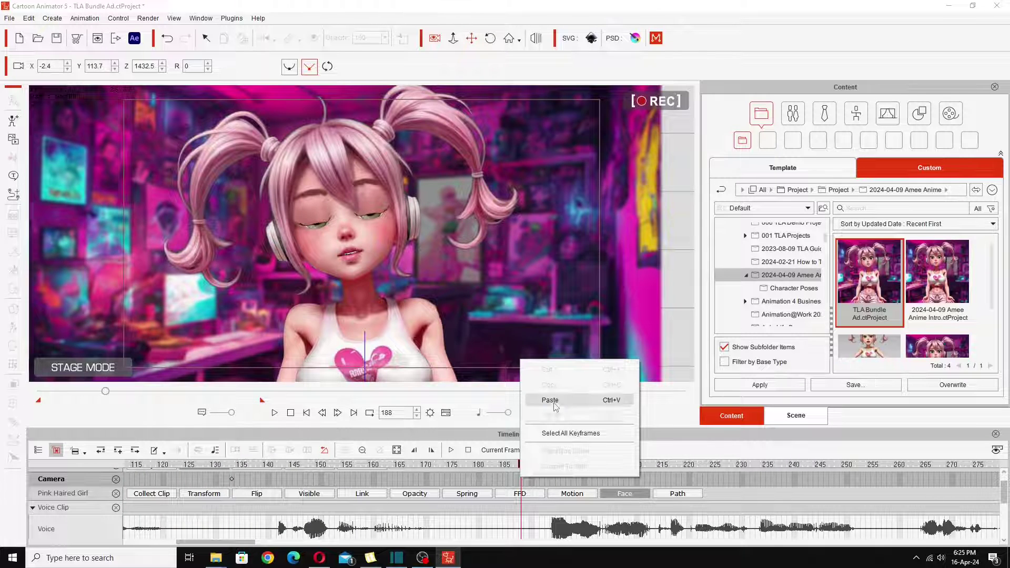
click(554, 401)
right_click(523, 480)
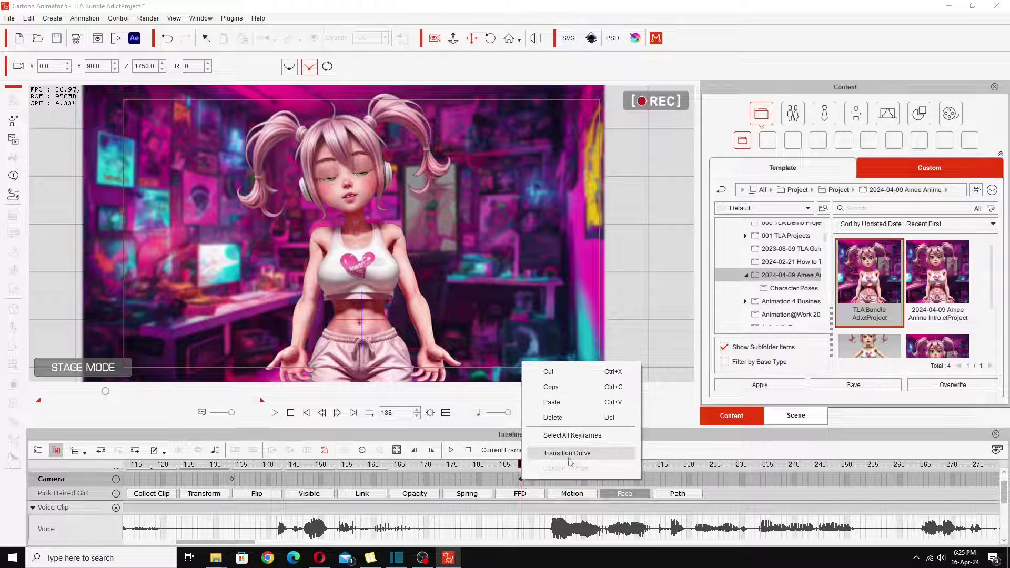
click(567, 454)
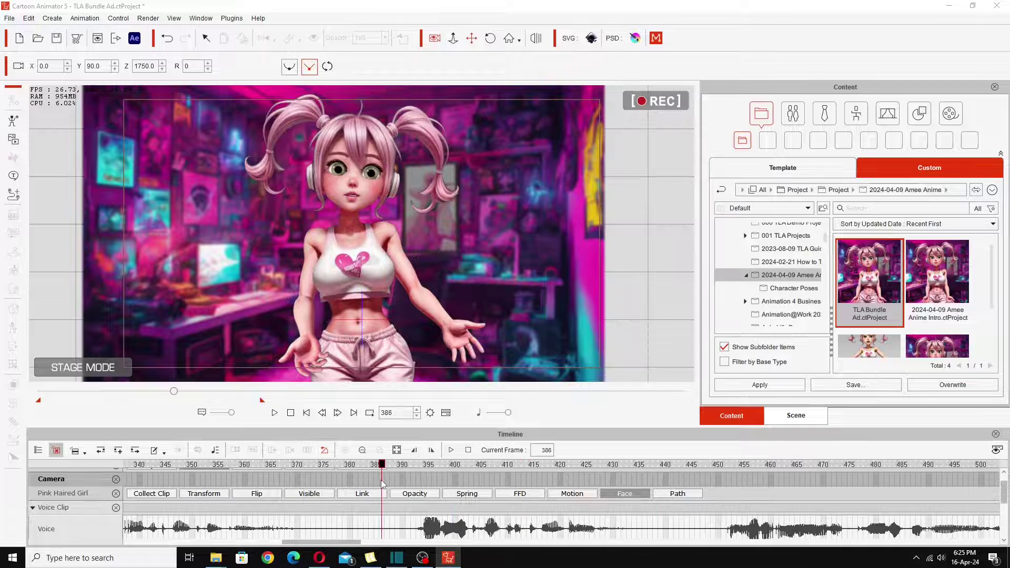
Step: Paste a close-up camera key near frame 386, set its transition curve, and hide the timeline
right_click(383, 480)
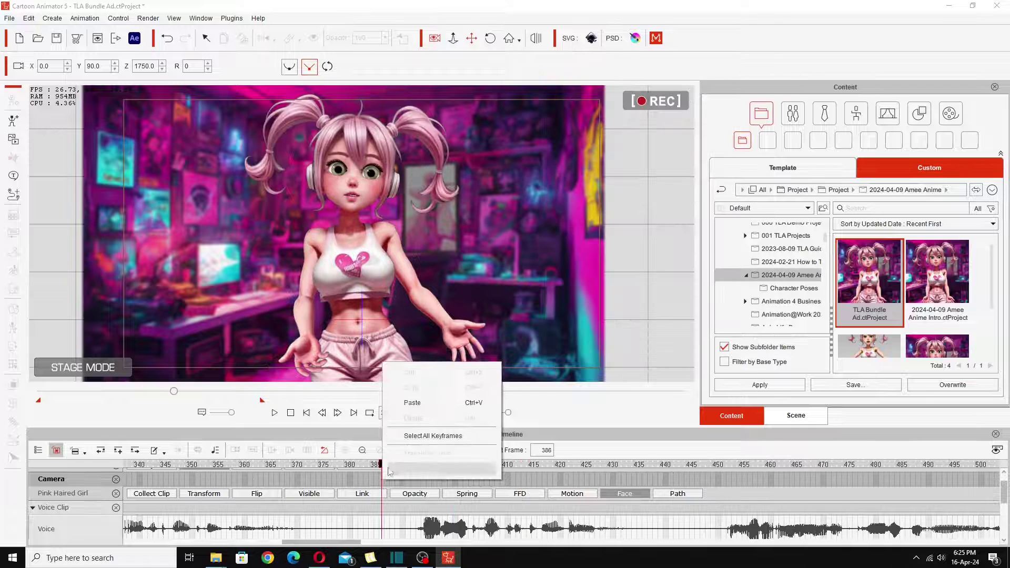
click(415, 403)
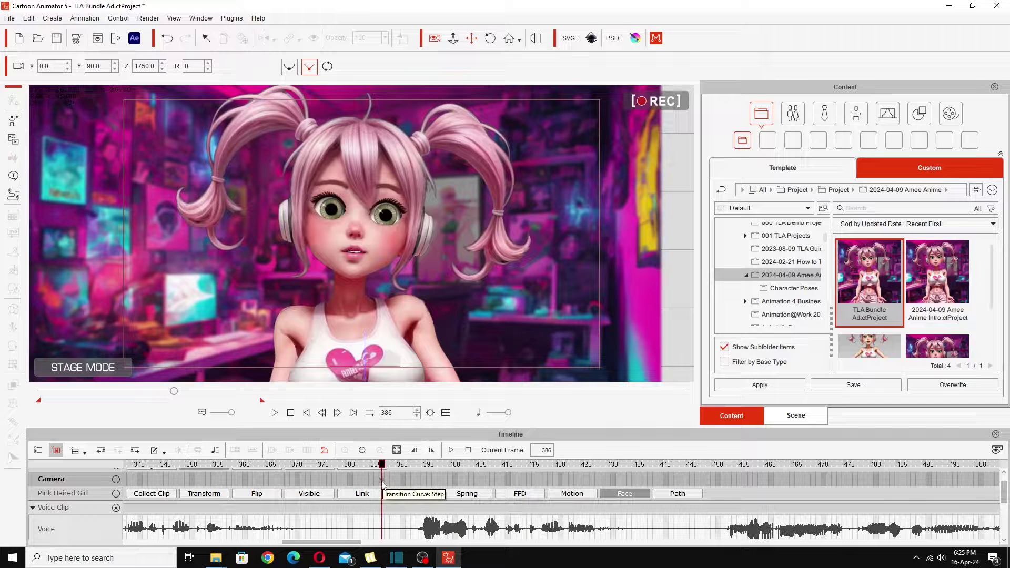
right_click(382, 480)
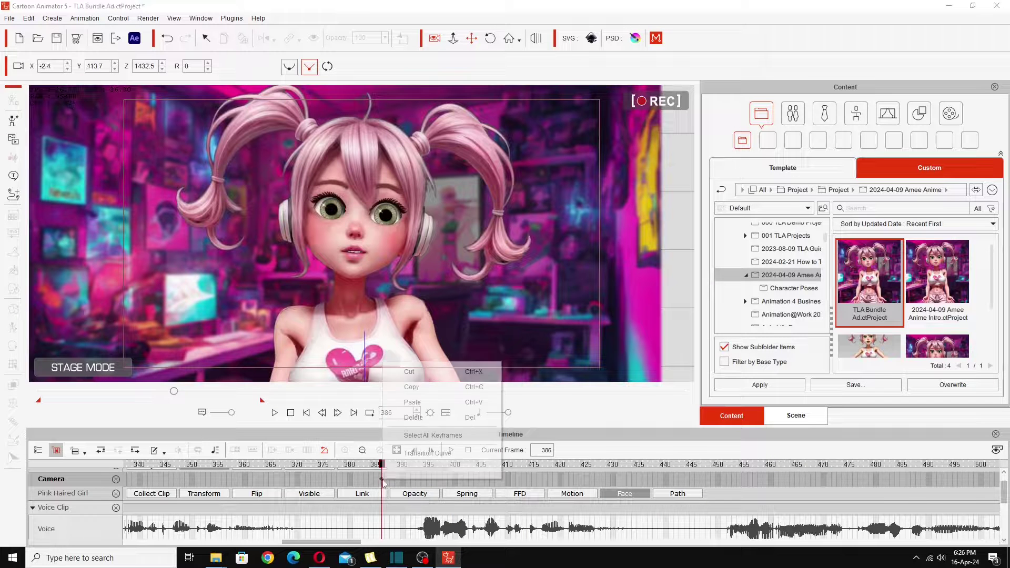
click(414, 453)
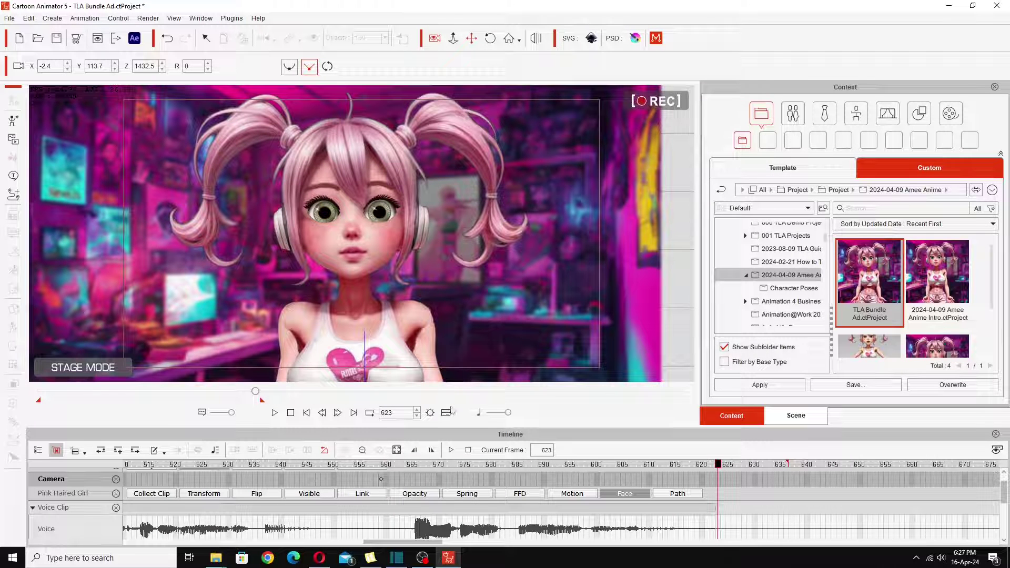
click(447, 413)
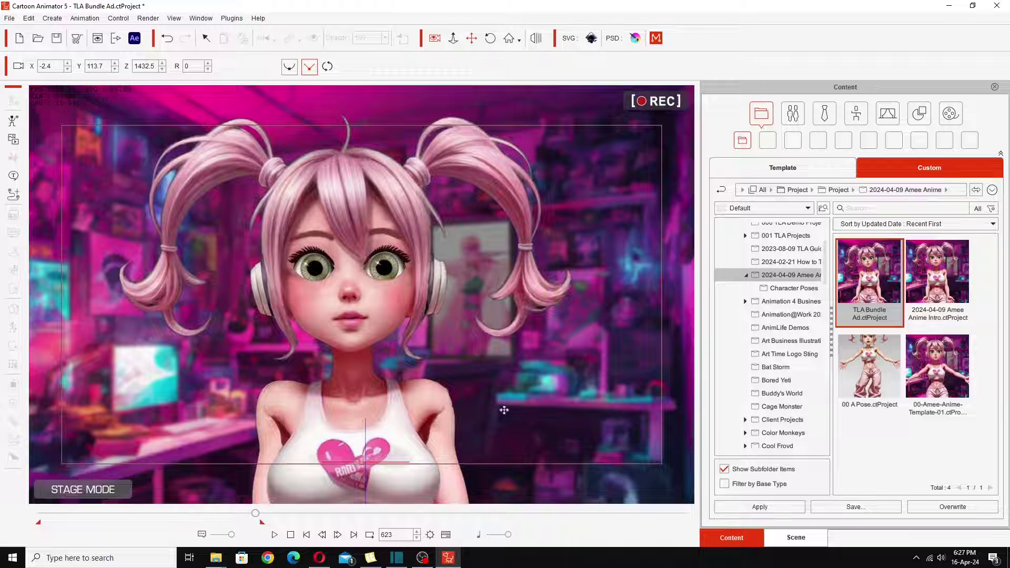
Step: Save the project, play it back, and set the video render format to MP4
key(ctrl+s)
key(space)
click(117, 42)
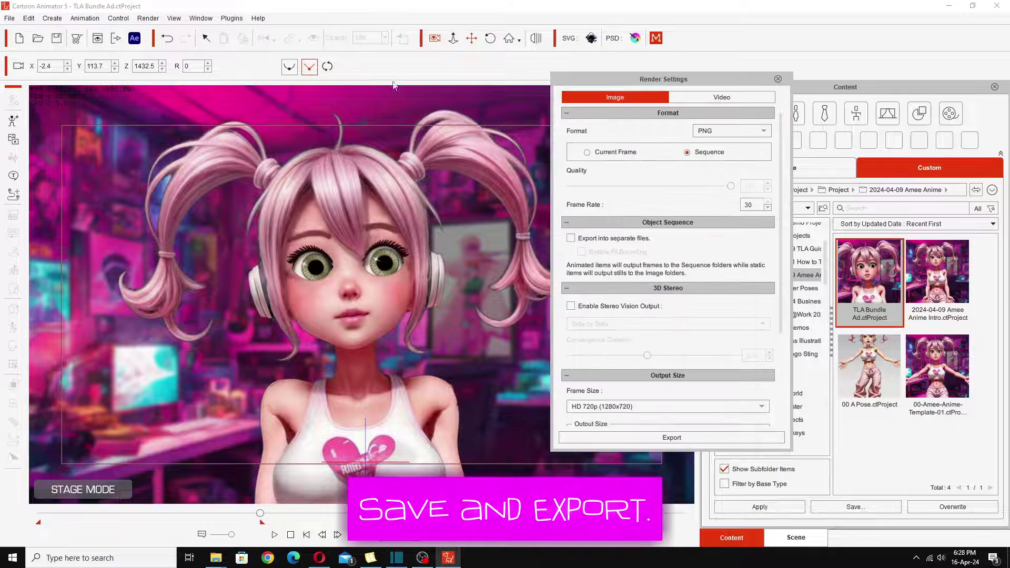
click(703, 99)
click(707, 133)
click(707, 170)
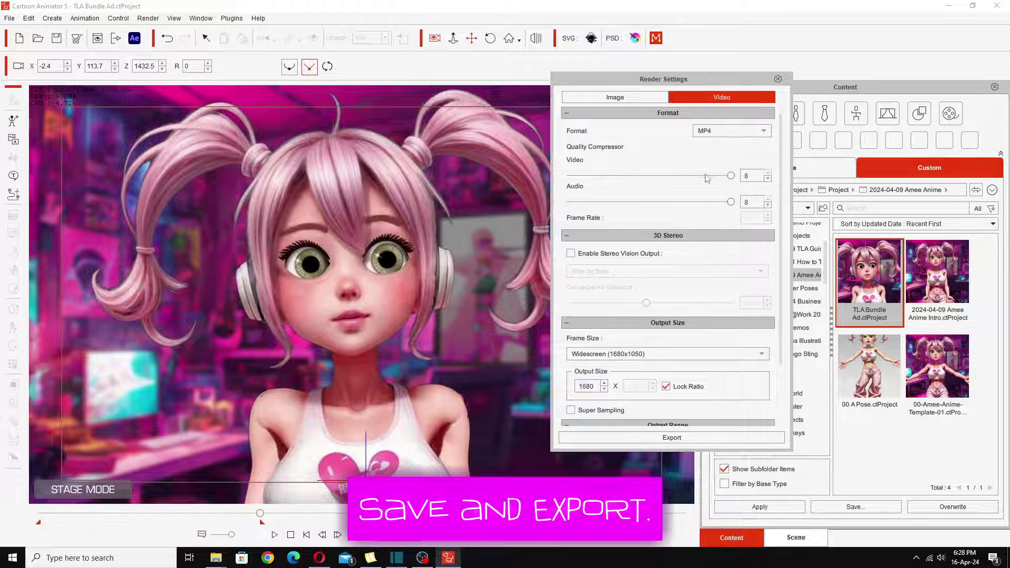
Step: Set the frame size to HD 1080p and export the MP4 as '2024-04-16 Amee Ad'
click(692, 349)
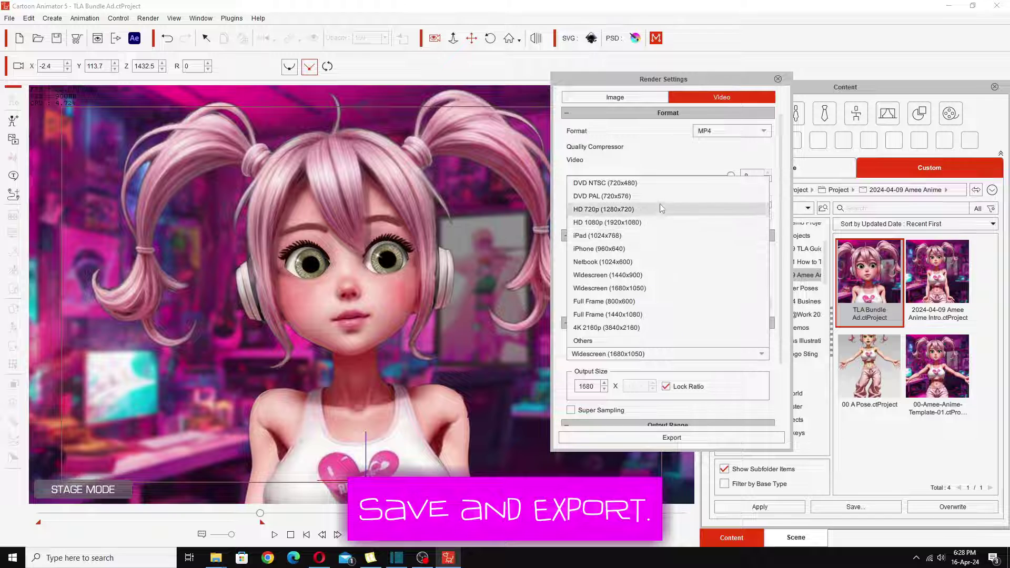
click(659, 225)
scroll(663, 305, down, 3)
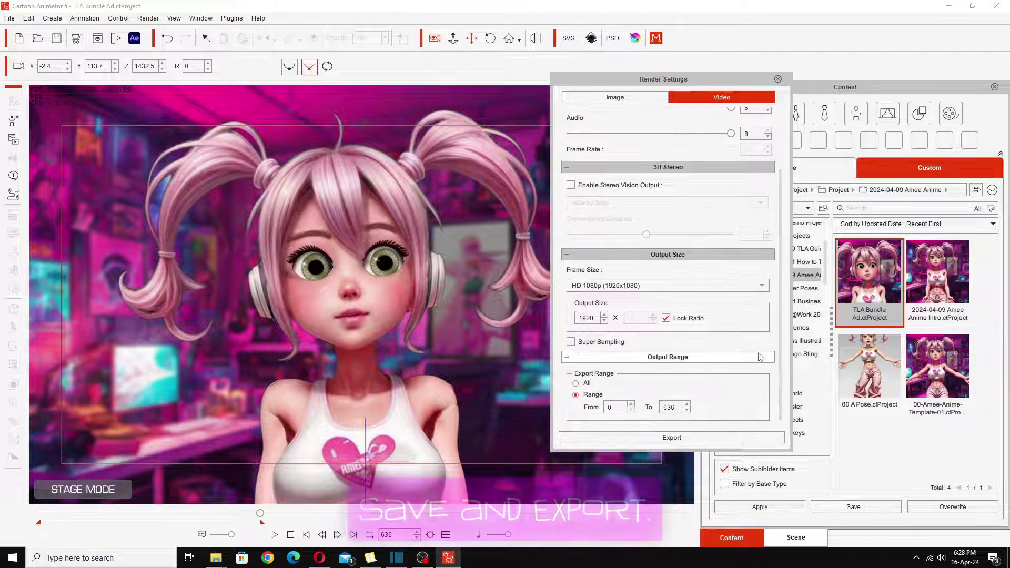
click(684, 439)
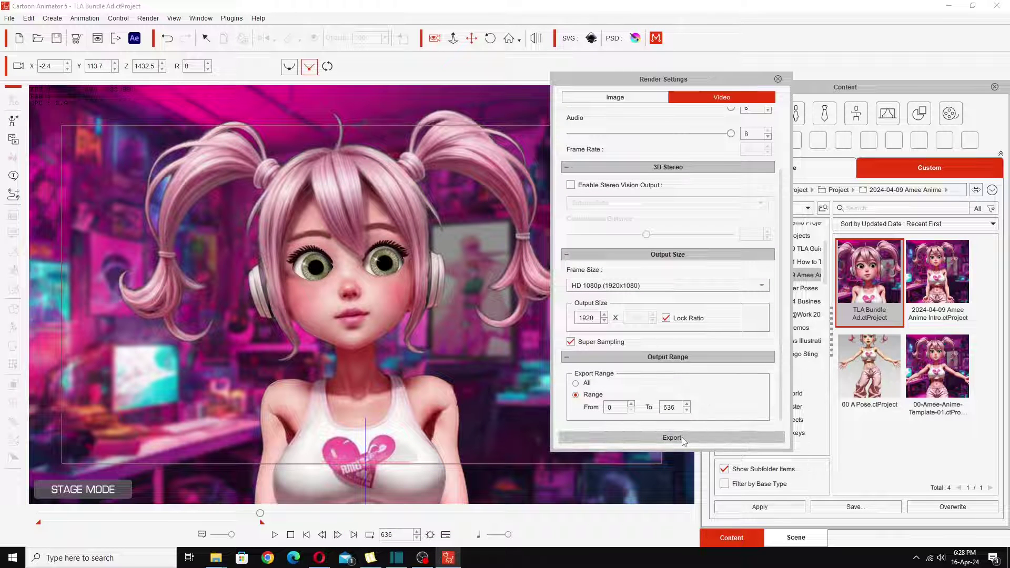
text(202)
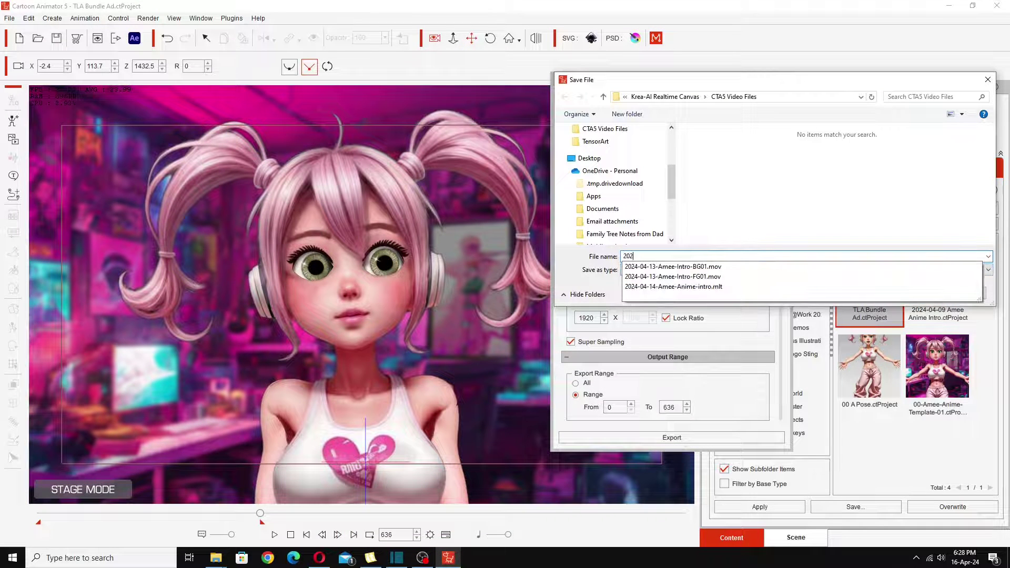
text(4-04-16 Amee Ad)
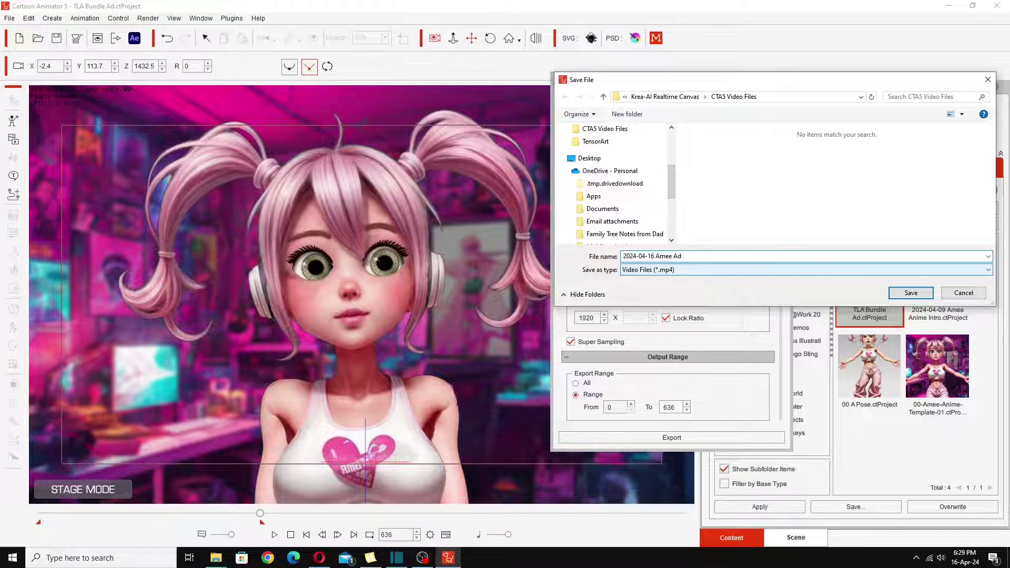
key(Return)
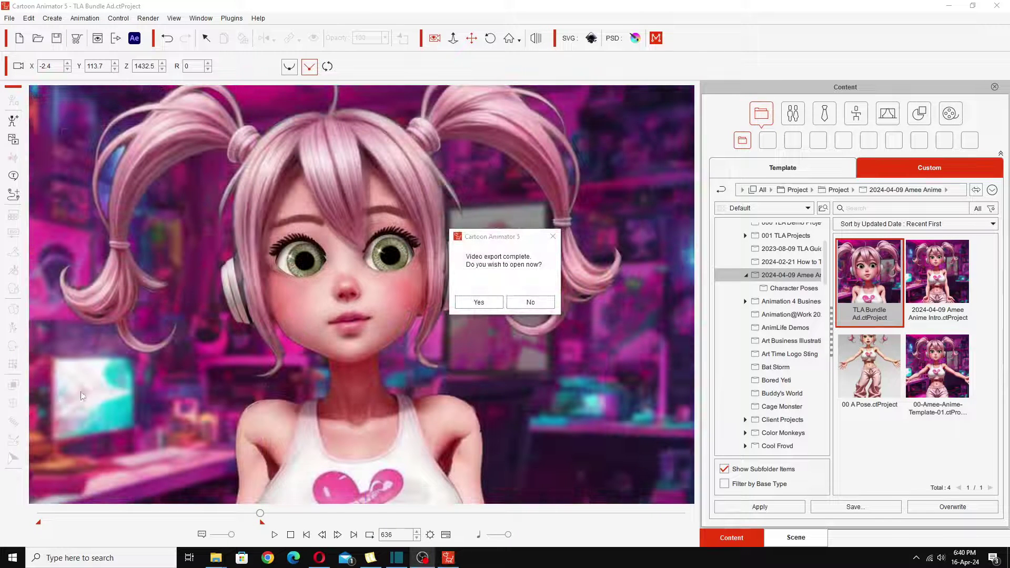
Step: Answer Yes to the 'Video export complete' message to return to the stage
click(478, 303)
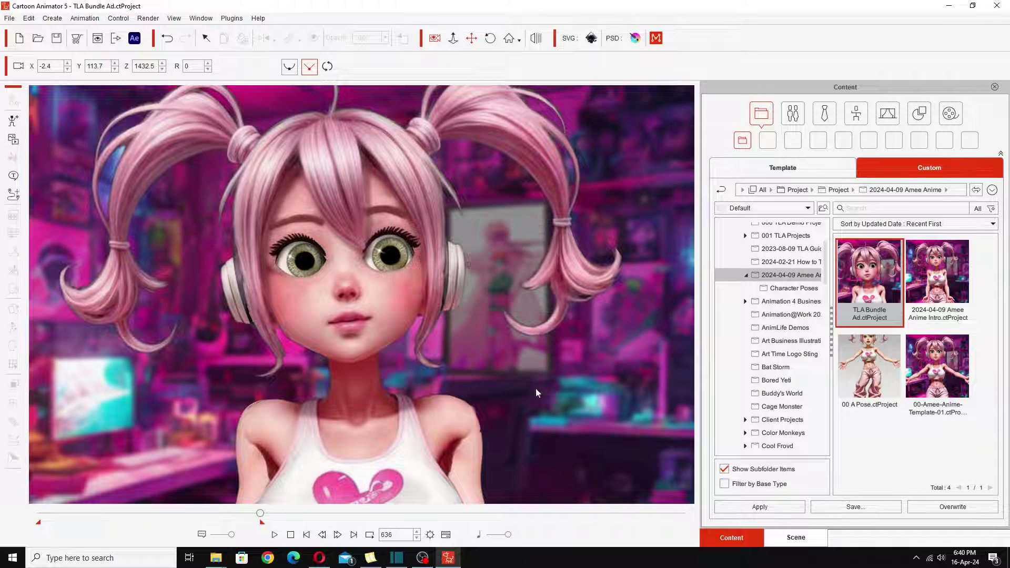